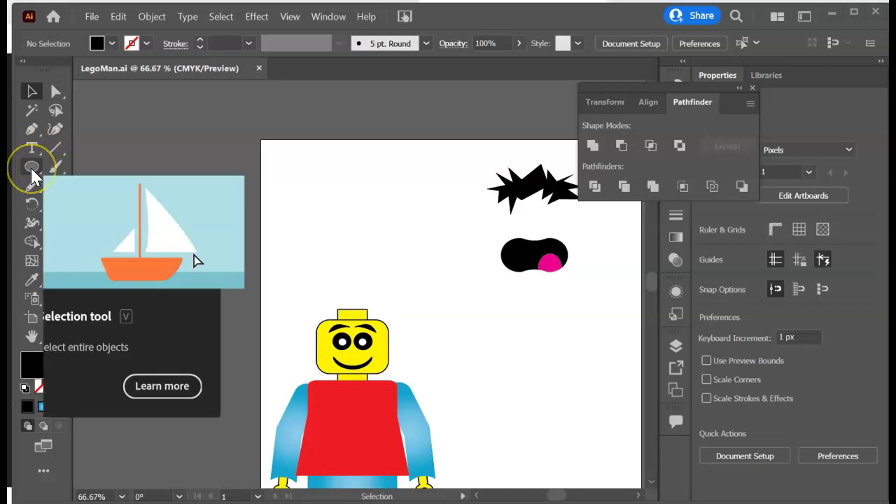
# - Draw a thin black rectangular bar across the top of the artboard
pyautogui.click(32, 168)
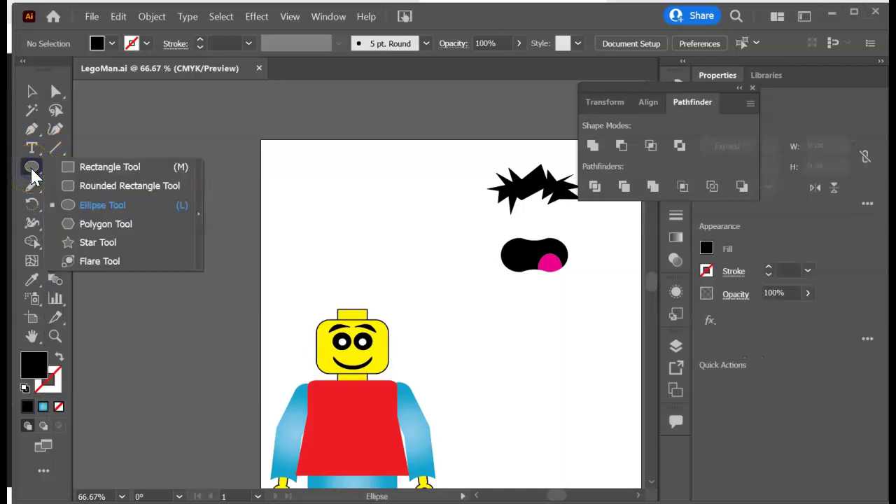
pyautogui.click(88, 168)
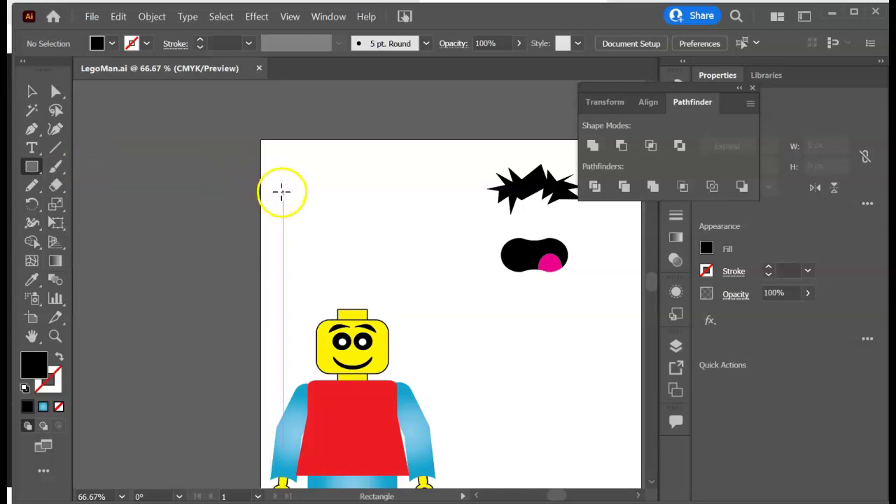
pyautogui.moveTo(283, 189); pyautogui.dragTo(466, 200)
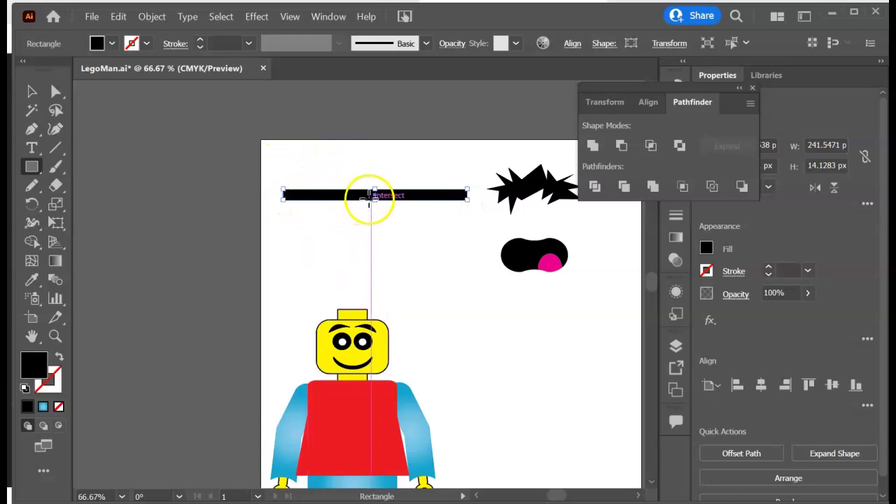
pyautogui.moveTo(376, 199); pyautogui.dragTo(375, 194)
# - Draw a black 59.96 × 66.04 px rounded square over the bar's left part with reduced corner radius
pyautogui.moveTo(33, 175); pyautogui.dragTo(75, 184)
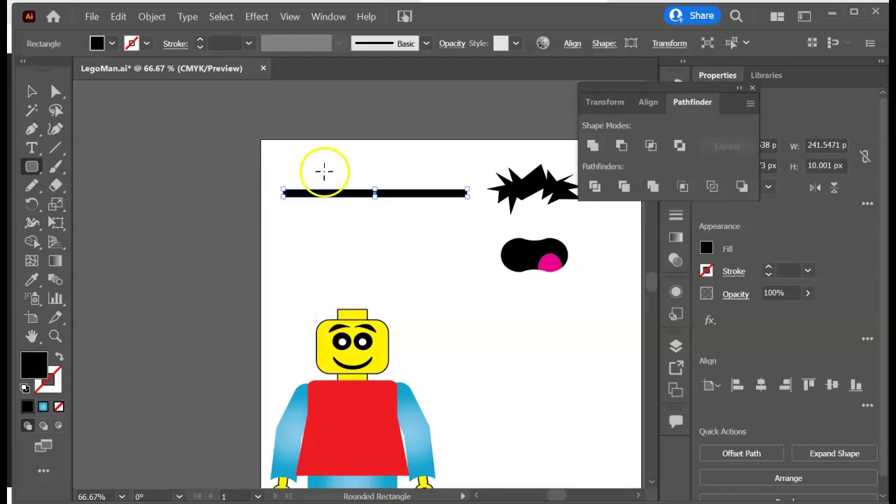
pyautogui.moveTo(320, 171); pyautogui.dragTo(366, 223)
pyautogui.press('Down')
pyautogui.press('Down')
pyautogui.press('Down')
pyautogui.press('Down')
pyautogui.press('Down')
pyautogui.press('Down')
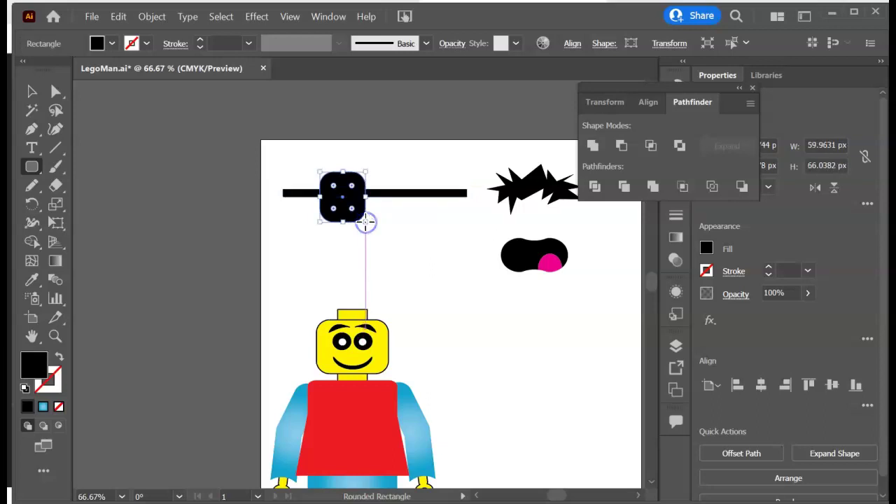
# - Position the first lens on the bar and Alt-drag a copy to the right as the second lens
pyautogui.click(33, 94)
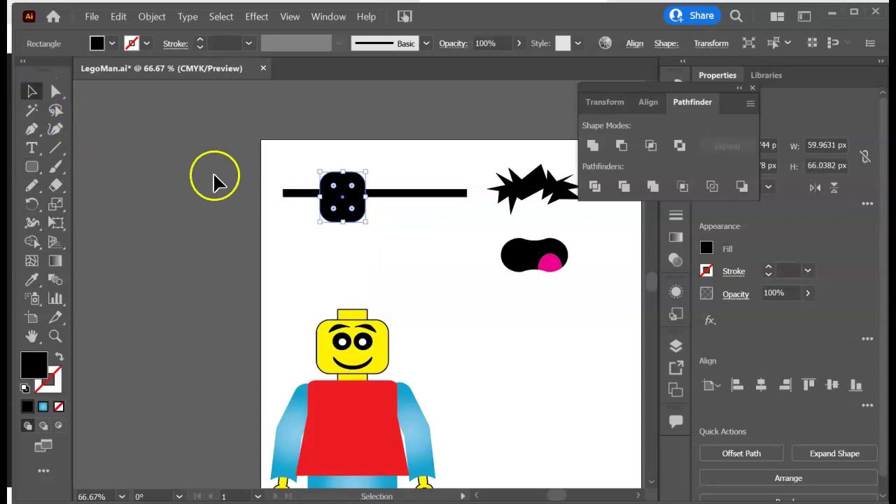
pyautogui.moveTo(349, 197); pyautogui.dragTo(359, 196)
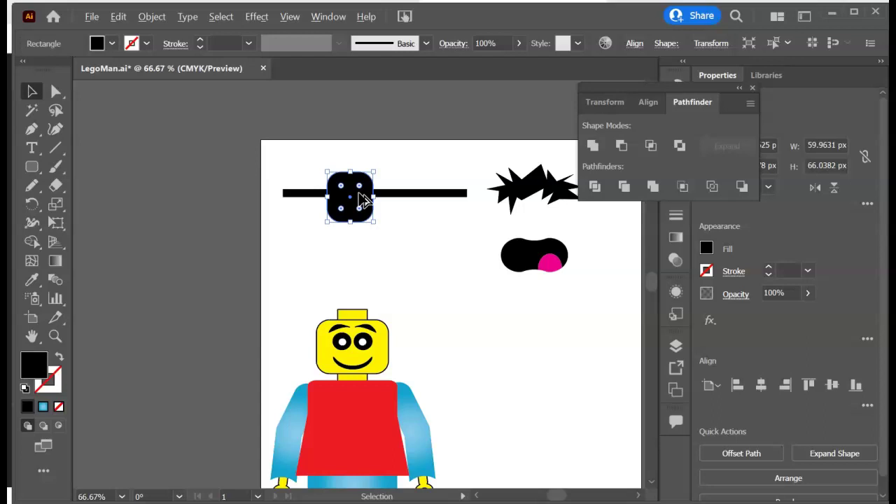
pyautogui.moveTo(362, 201); pyautogui.dragTo(425, 202)
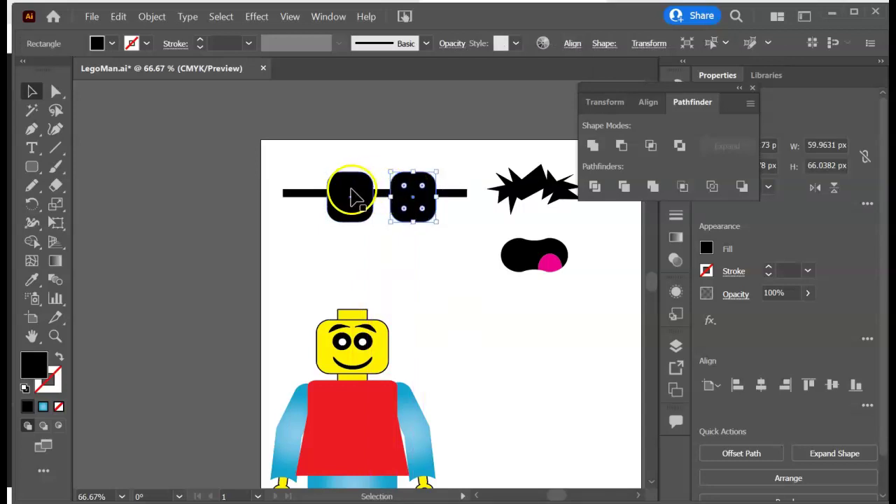
# - Nudge the lenses apart and shorten the bar from its left end
pyautogui.click(350, 197)
pyautogui.press('Left')
pyautogui.press('Left')
pyautogui.press('Left')
pyautogui.press('Left')
pyautogui.press('Left')
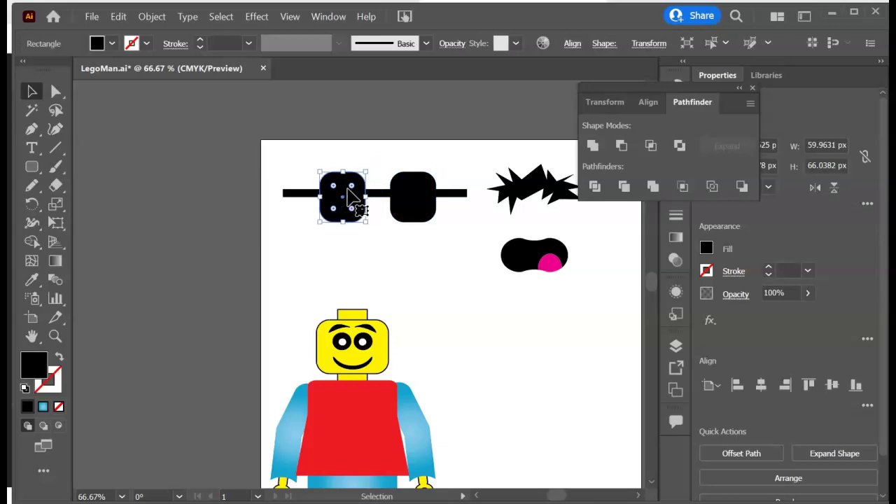
pyautogui.click(286, 192)
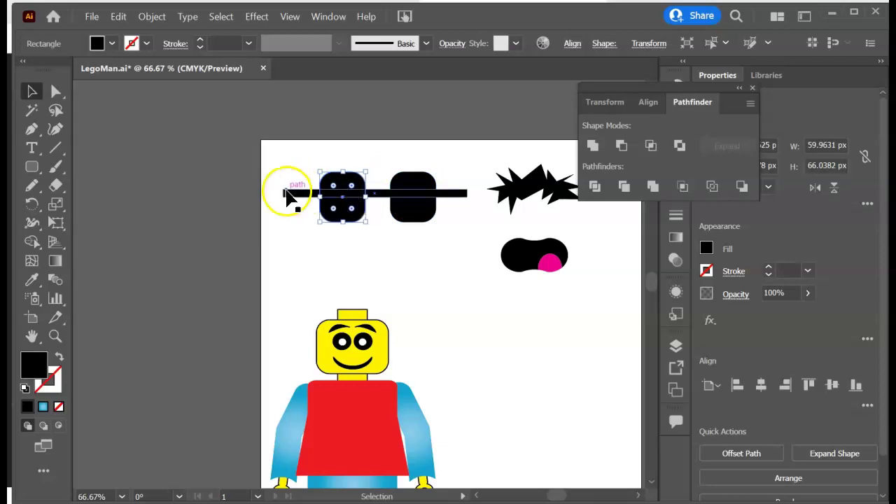
pyautogui.moveTo(284, 198); pyautogui.dragTo(375, 183)
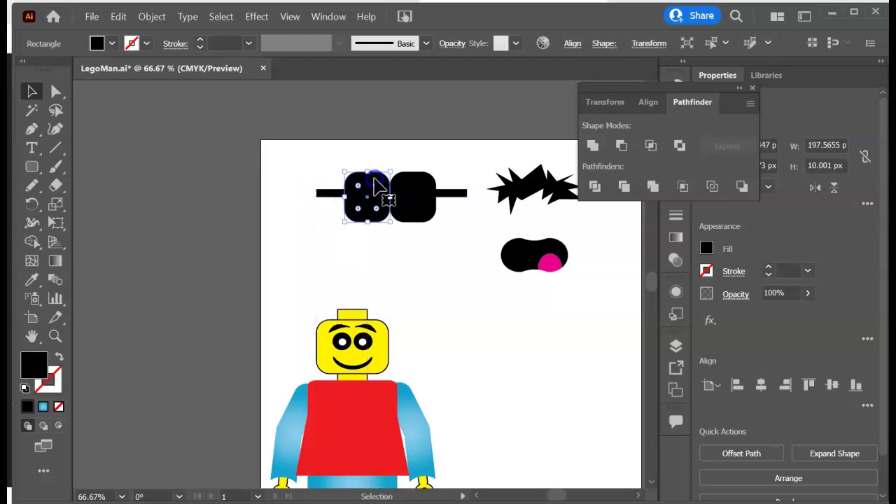
pyautogui.moveTo(424, 197)
pyautogui.mouseDown()
pyautogui.moveTo(435, 198)
pyautogui.moveTo(431, 191)
pyautogui.moveTo(383, 205)
pyautogui.moveTo(419, 201)
pyautogui.mouseUp()
pyautogui.click(423, 258)
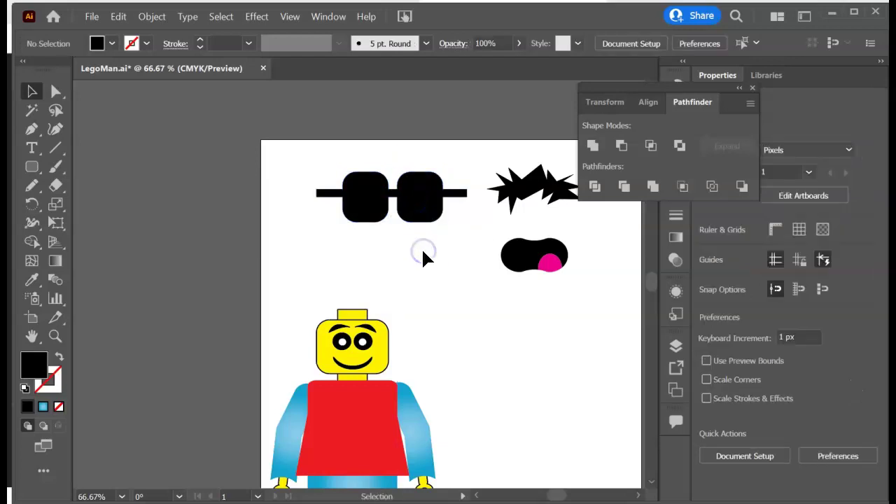
# - Fine-tune the left lens's corner rounding, undoing a stray edit
pyautogui.click(371, 210)
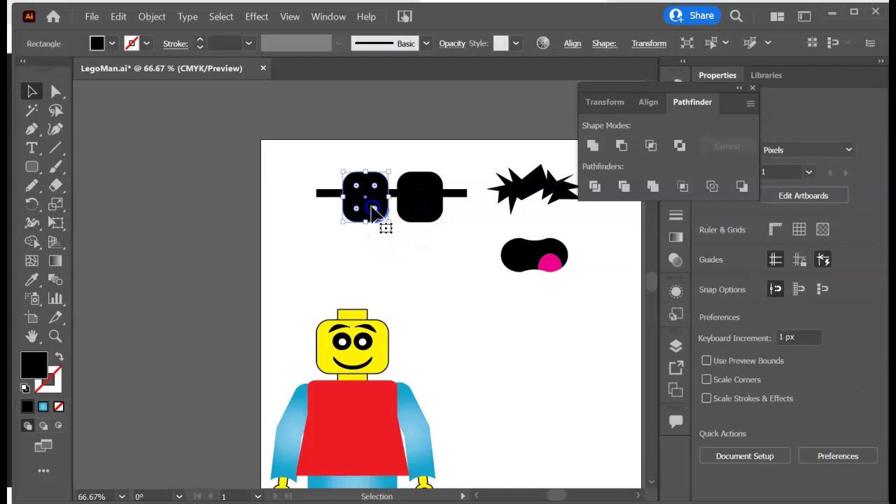
pyautogui.moveTo(371, 211); pyautogui.dragTo(370, 200)
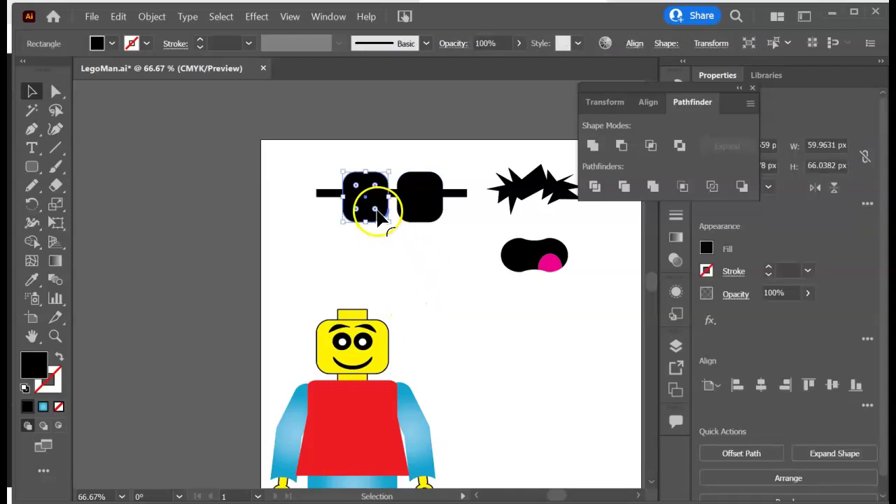
pyautogui.press('a')
pyautogui.hotkey('ctrl', 'z')
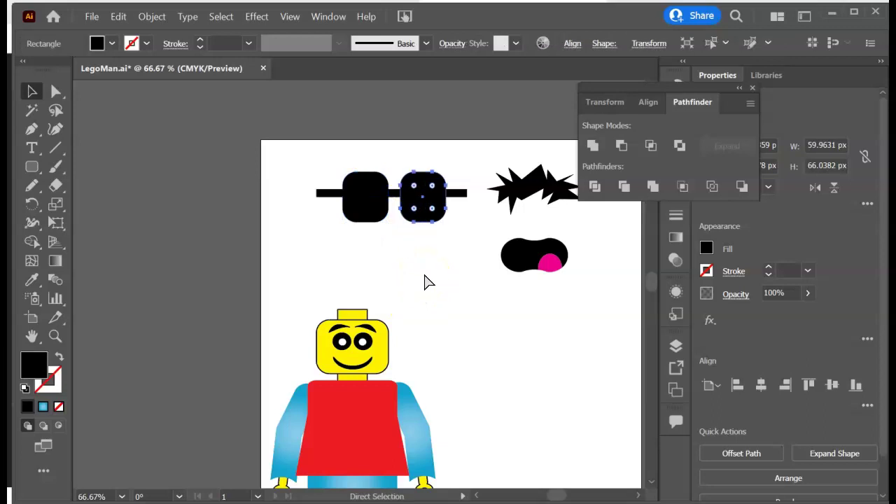
pyautogui.press('v')
pyautogui.click(379, 211)
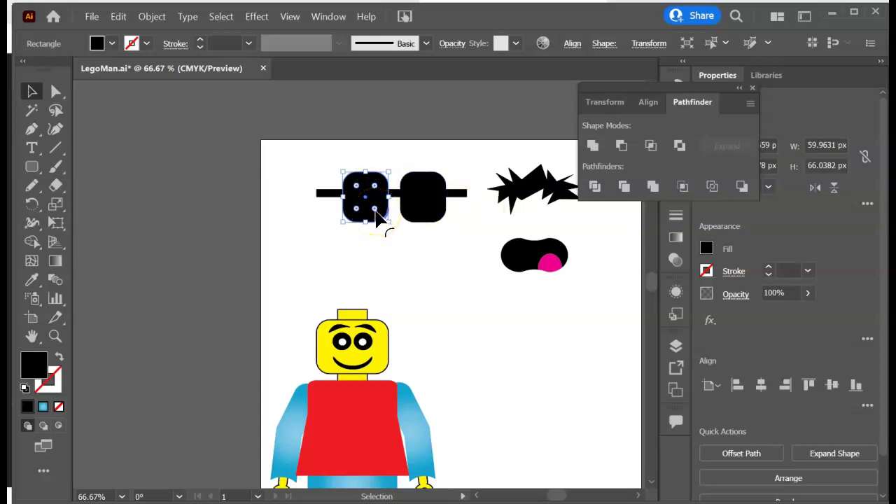
pyautogui.click(430, 240)
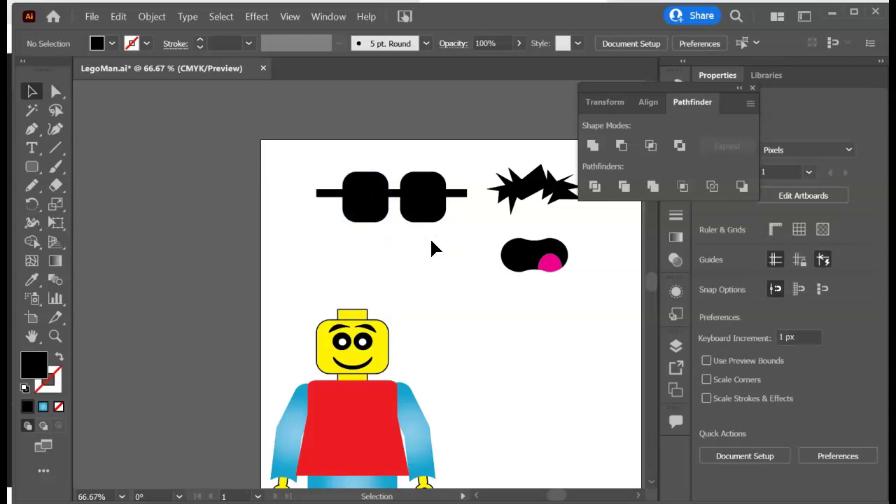
# - Shift the left lens slightly left and marquee-select the bar and both lenses
pyautogui.click(354, 208)
pyautogui.moveTo(355, 205); pyautogui.dragTo(352, 206)
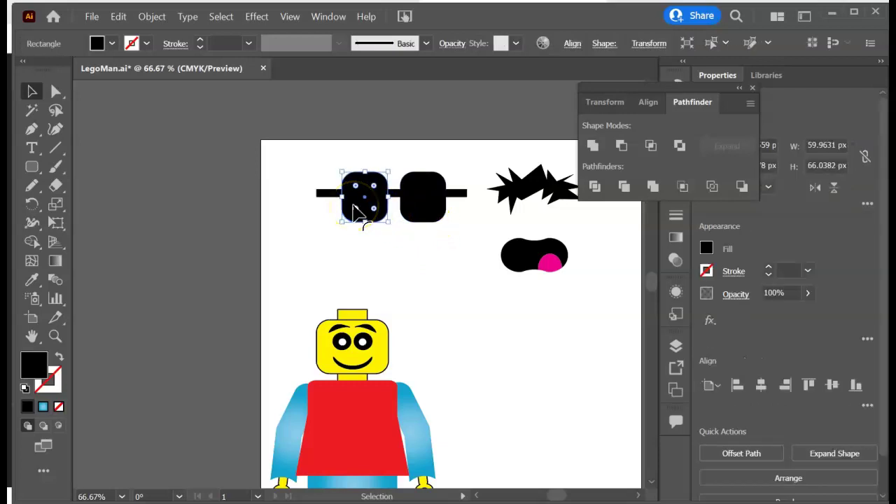
pyautogui.click(435, 284)
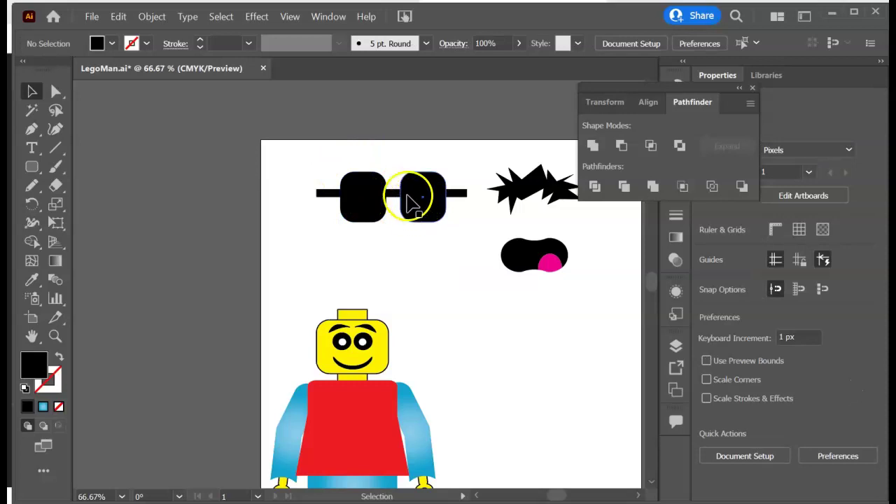
pyautogui.moveTo(303, 164); pyautogui.dragTo(475, 231)
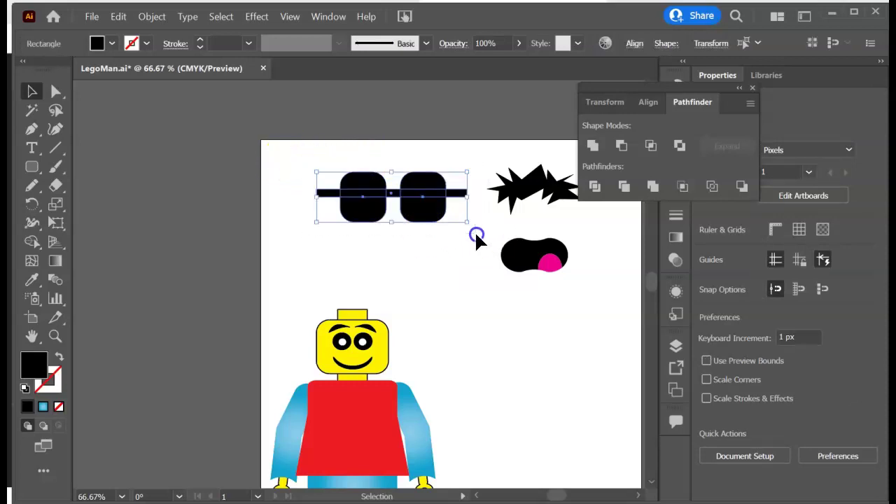
# - Use Shape Builder to merge the bar ends, middle bar and both lenses into one 197.57 px black shape
pyautogui.click(594, 147)
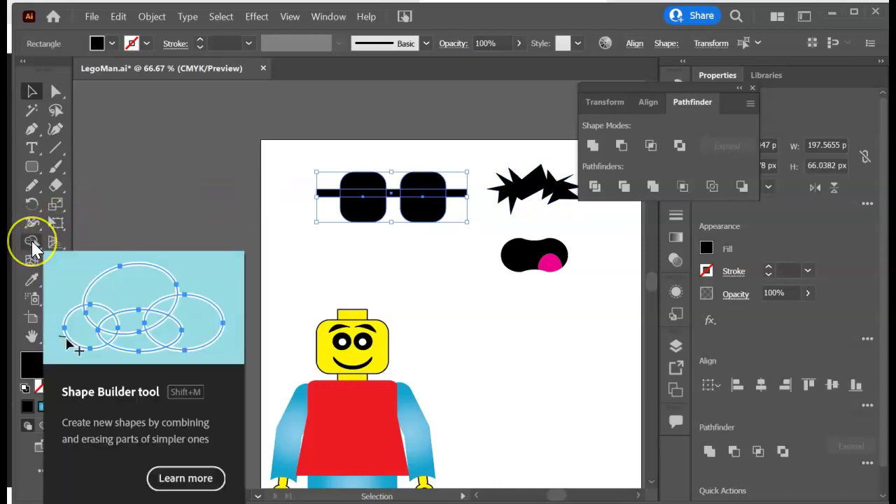
pyautogui.click(32, 244)
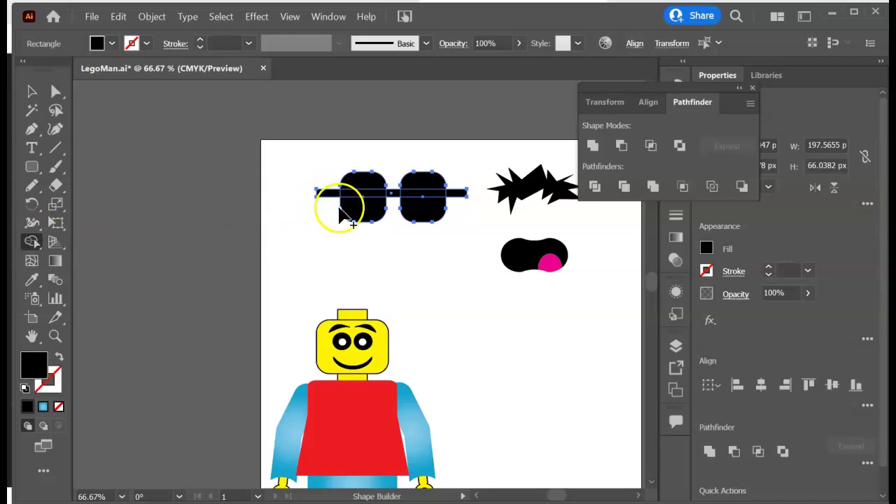
pyautogui.hotkey('ctrl', '=')
pyautogui.hotkey('ctrl', '=')
pyautogui.hotkey('ctrl', '=')
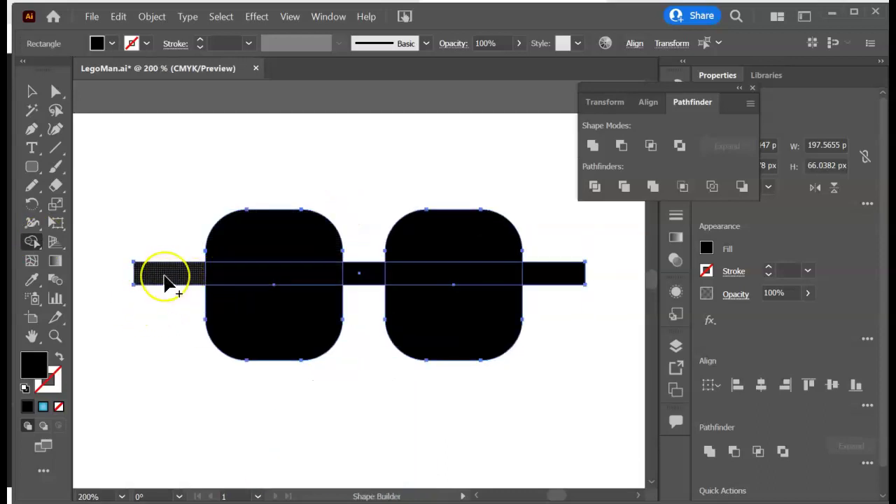
pyautogui.moveTo(165, 282); pyautogui.dragTo(266, 277)
pyautogui.moveTo(459, 294)
pyautogui.mouseDown()
pyautogui.moveTo(546, 287)
pyautogui.moveTo(469, 284)
pyautogui.moveTo(467, 366)
pyautogui.moveTo(487, 226)
pyautogui.moveTo(489, 327)
pyautogui.mouseUp()
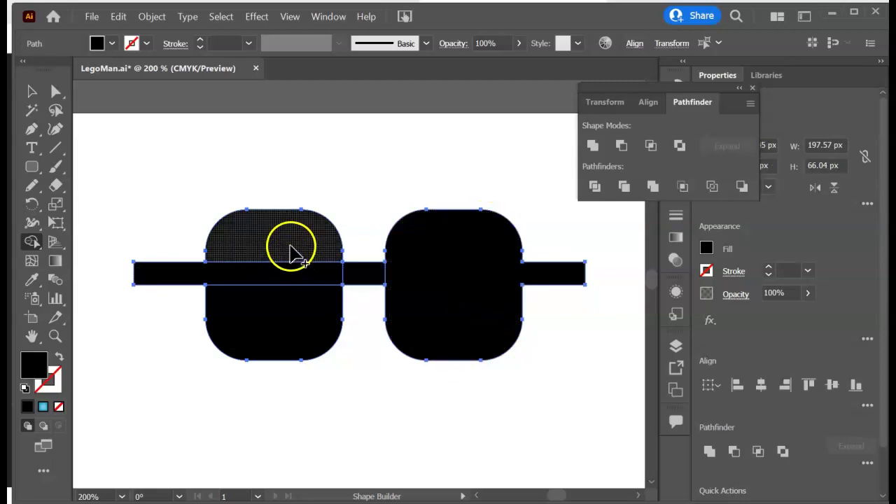
pyautogui.moveTo(294, 249); pyautogui.dragTo(283, 353)
pyautogui.click(290, 350)
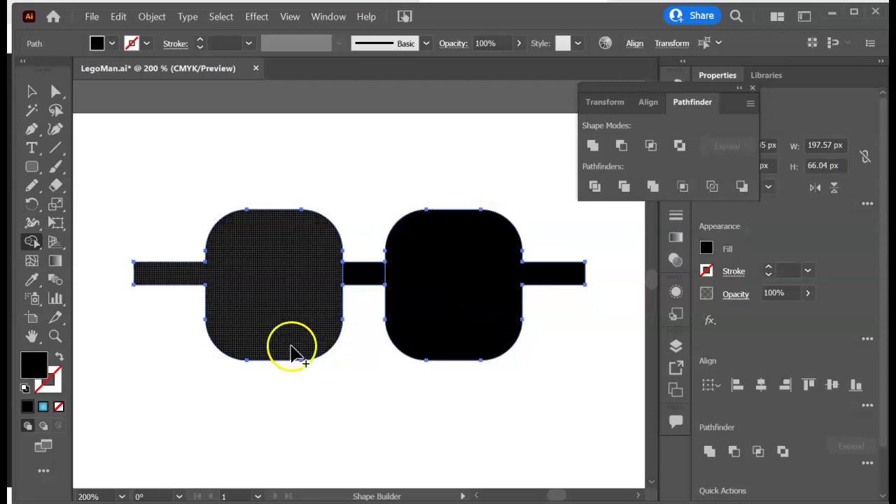
pyautogui.moveTo(367, 274)
pyautogui.mouseDown()
pyautogui.moveTo(338, 271)
pyautogui.moveTo(306, 290)
pyautogui.moveTo(485, 263)
pyautogui.moveTo(498, 275)
pyautogui.moveTo(411, 280)
pyautogui.mouseUp()
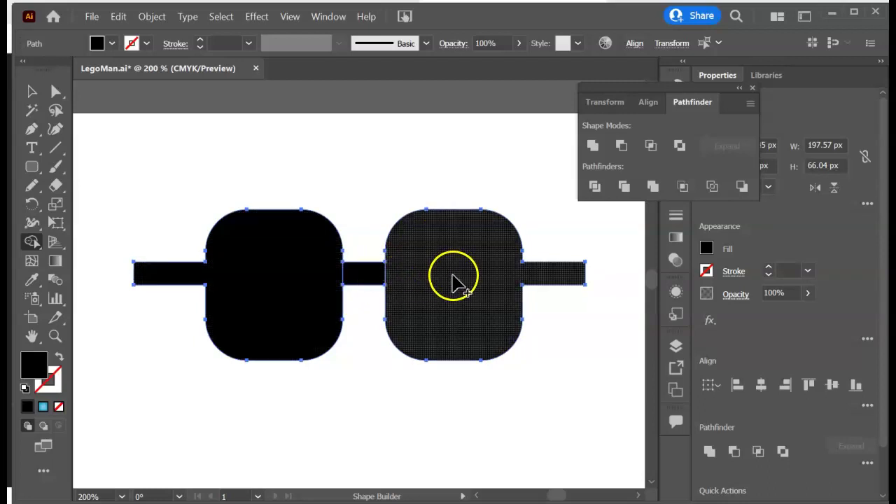
pyautogui.moveTo(453, 280)
pyautogui.mouseDown()
pyautogui.moveTo(406, 278)
pyautogui.moveTo(532, 284)
pyautogui.mouseUp()
pyautogui.moveTo(296, 274); pyautogui.dragTo(376, 274)
pyautogui.moveTo(455, 278); pyautogui.dragTo(386, 280)
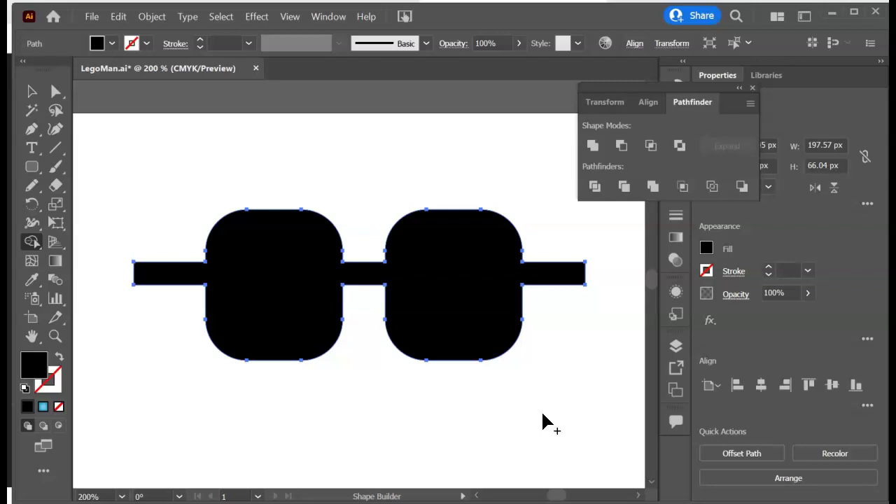
# - Scale the sunglasses down to fit under the spiky hair
pyautogui.click(32, 92)
pyautogui.hotkey('ctrl', '-')
pyautogui.hotkey('ctrl', '-')
pyautogui.hotkey('ctrl', '-')
pyautogui.hotkey('ctrl', '-')
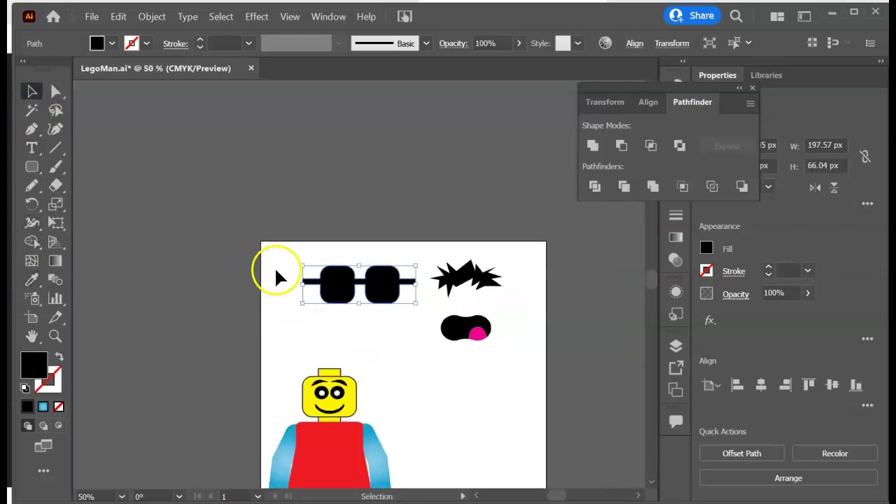
pyautogui.moveTo(417, 304); pyautogui.dragTo(462, 332)
pyautogui.click(484, 308)
pyautogui.moveTo(506, 292); pyautogui.dragTo(468, 331)
# - Select the spiky hair, sunglasses and mouth together and group them
pyautogui.click(476, 334)
pyautogui.click(446, 349)
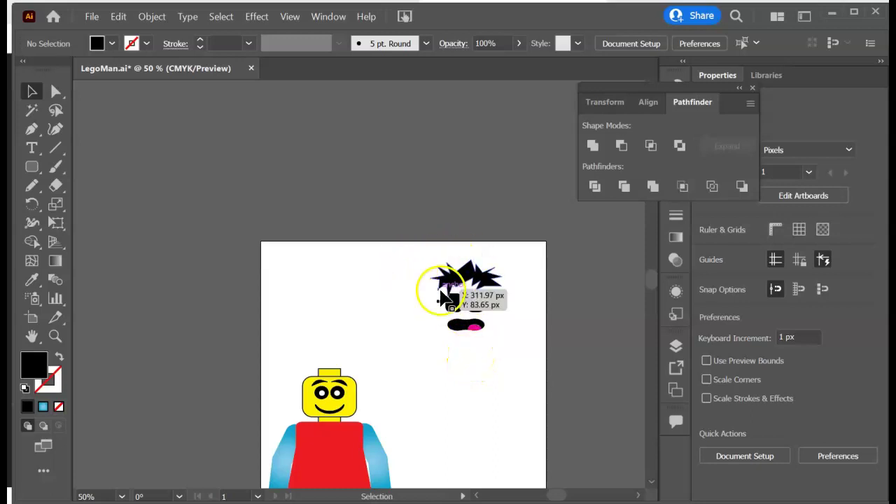
pyautogui.moveTo(413, 248); pyautogui.dragTo(531, 344)
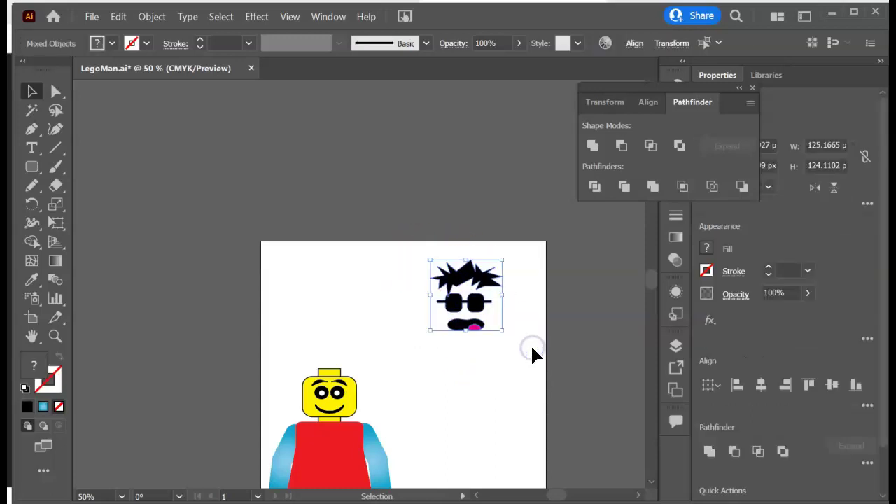
pyautogui.rightClick(482, 279)
pyautogui.click(514, 379)
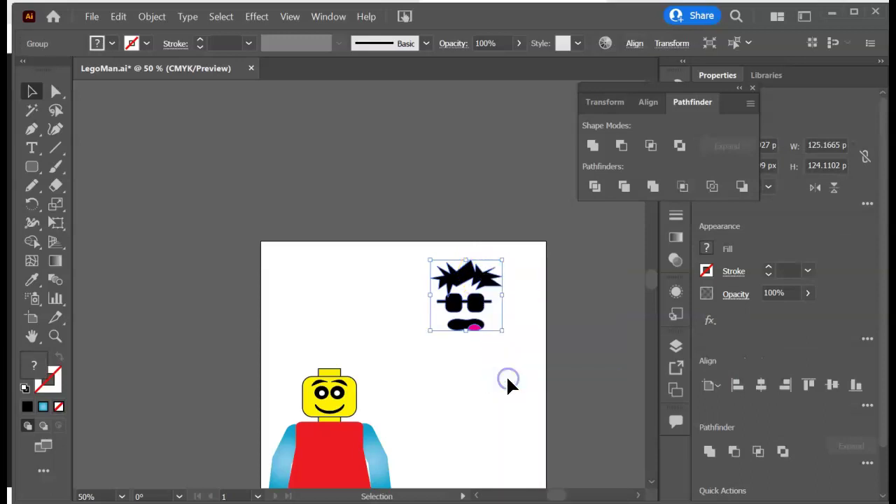
# - Move the eyes-and-smile face to the top-left and place the spiky-hair group on the yellow head
pyautogui.click(439, 381)
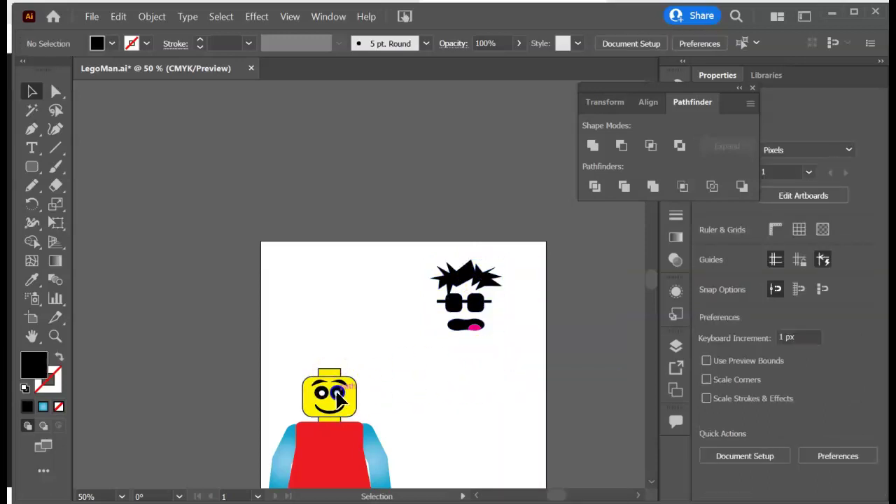
pyautogui.moveTo(338, 397); pyautogui.dragTo(305, 273)
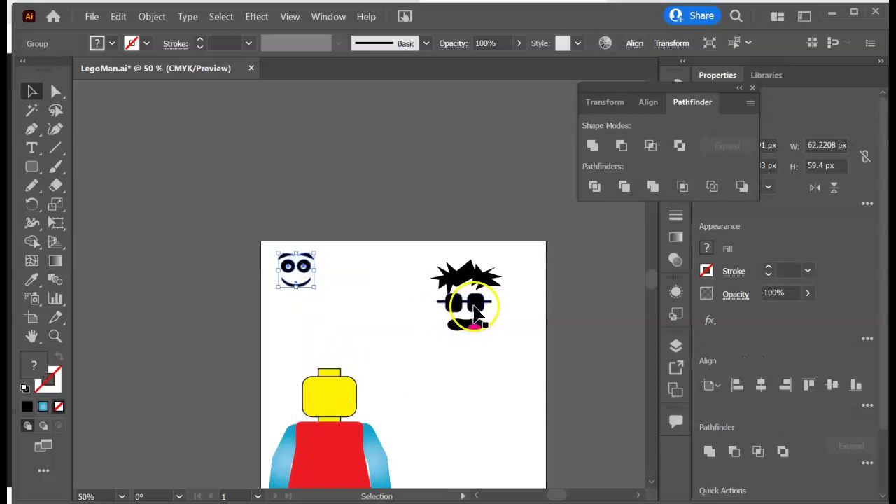
pyautogui.moveTo(474, 308); pyautogui.dragTo(339, 403)
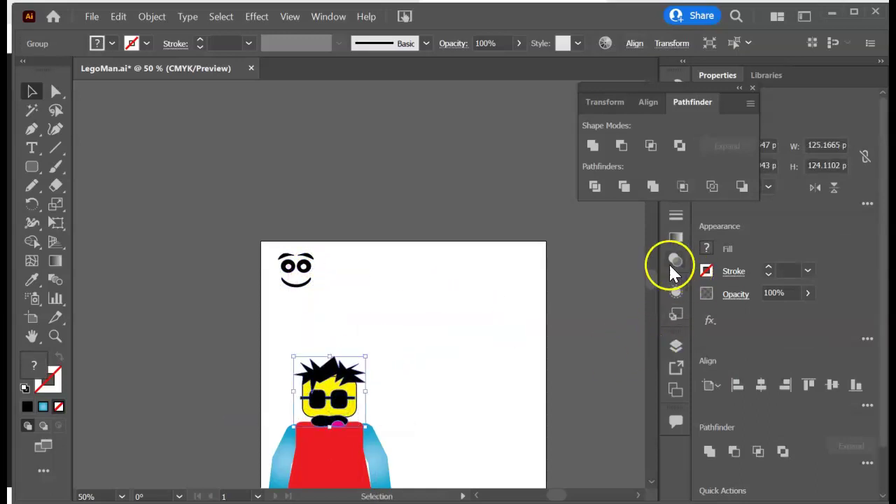
pyautogui.scroll(-4, 648, 273)
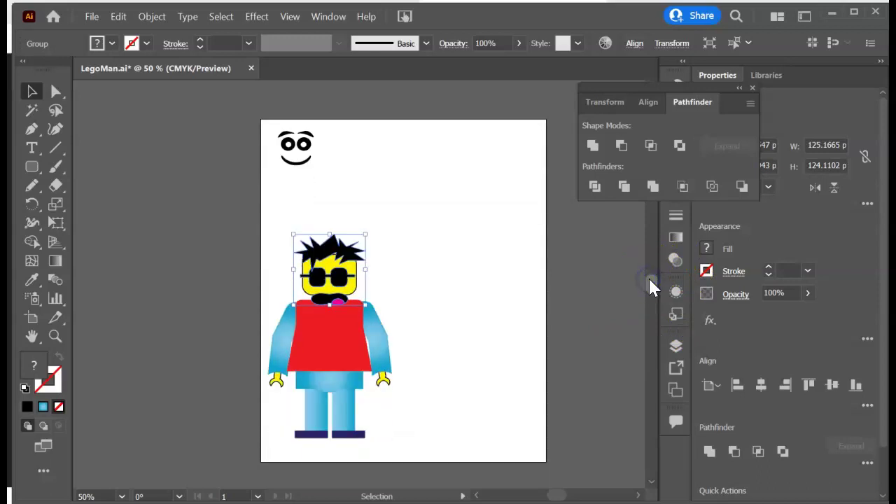
# - Inside the face group, shrink the sunglasses and move the mouth up into the face
pyautogui.hotkey('ctrl', '+')
pyautogui.hotkey('ctrl', '+')
pyautogui.hotkey('ctrl', '+')
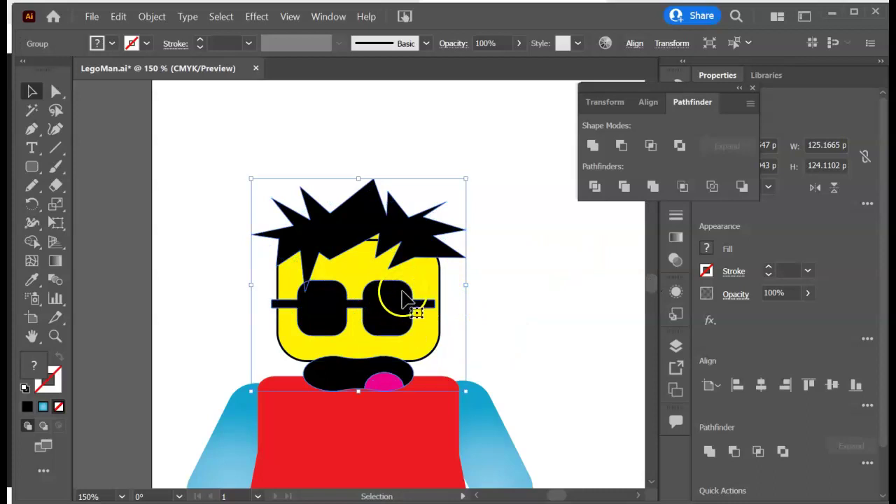
pyautogui.doubleClick(398, 318)
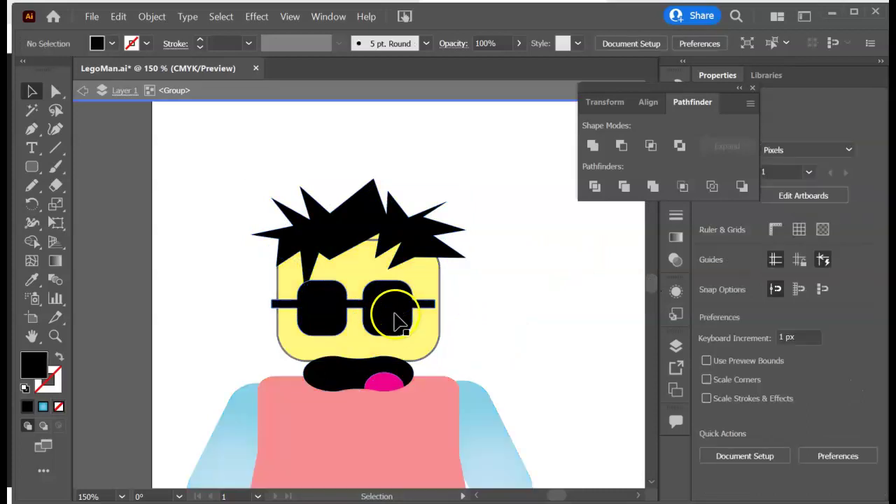
pyautogui.click(393, 317)
pyautogui.moveTo(440, 337); pyautogui.dragTo(388, 292)
pyautogui.moveTo(369, 376); pyautogui.dragTo(352, 331)
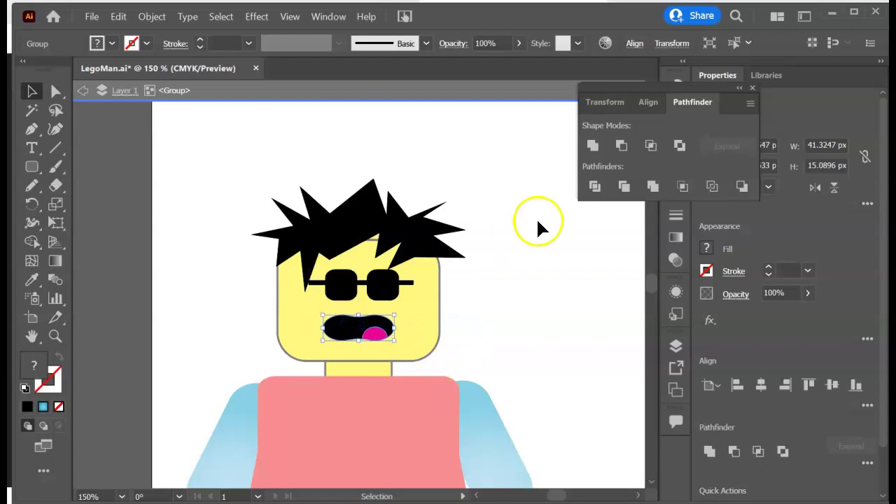
# - Exit group editing and shift the spiky-hair face group slightly on the head
pyautogui.doubleClick(560, 315)
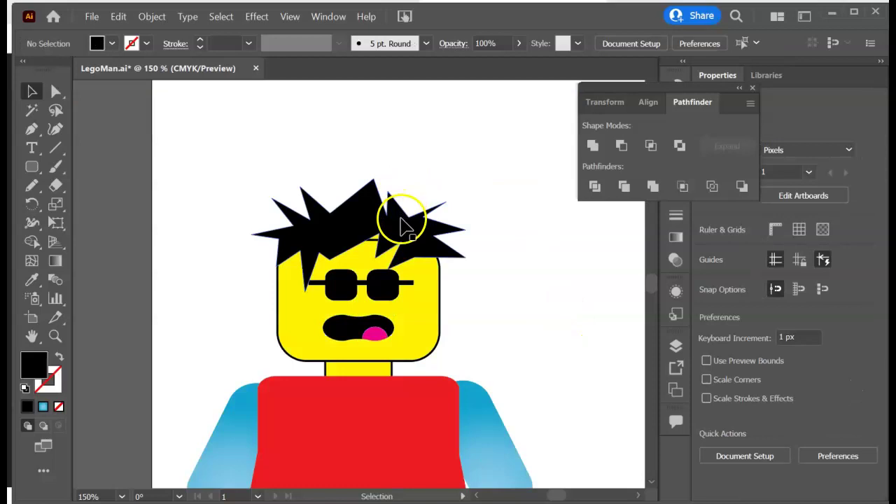
pyautogui.click(403, 224)
pyautogui.moveTo(416, 240)
pyautogui.mouseDown()
pyautogui.moveTo(629, 265)
pyautogui.moveTo(458, 235)
pyautogui.moveTo(411, 248)
pyautogui.moveTo(419, 255)
pyautogui.mouseUp()
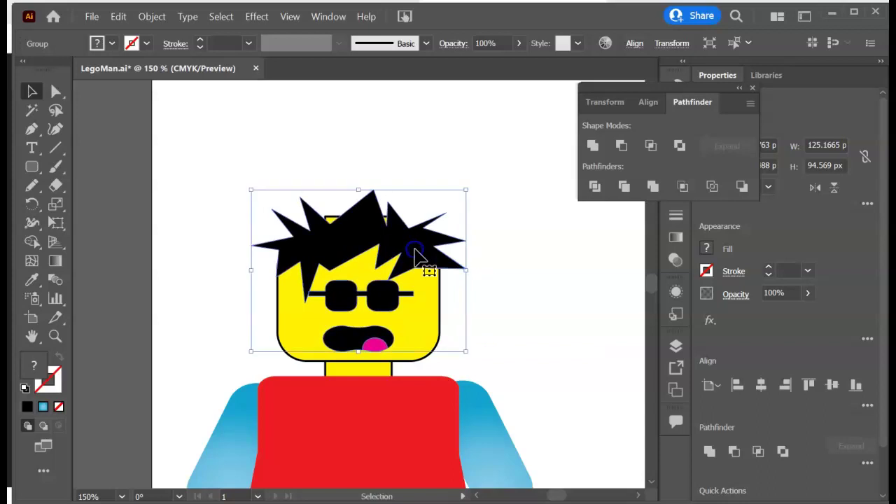
# - Drag the hair, sunglasses and mouth group up beside the eyes-and-smile face at the artboard's top
pyautogui.click(529, 319)
pyautogui.hotkey('ctrl', '-')
pyautogui.hotkey('ctrl', '-')
pyautogui.hotkey('ctrl', '-')
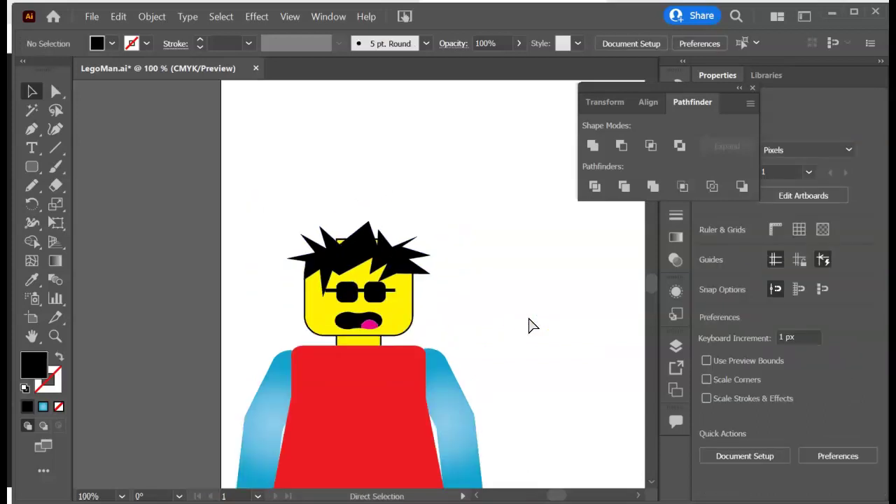
pyautogui.moveTo(374, 278); pyautogui.dragTo(400, 157)
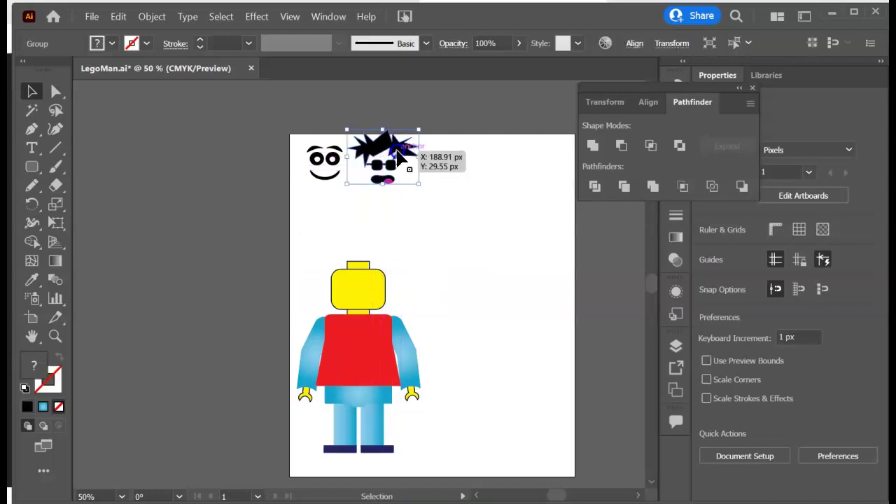
pyautogui.click(399, 226)
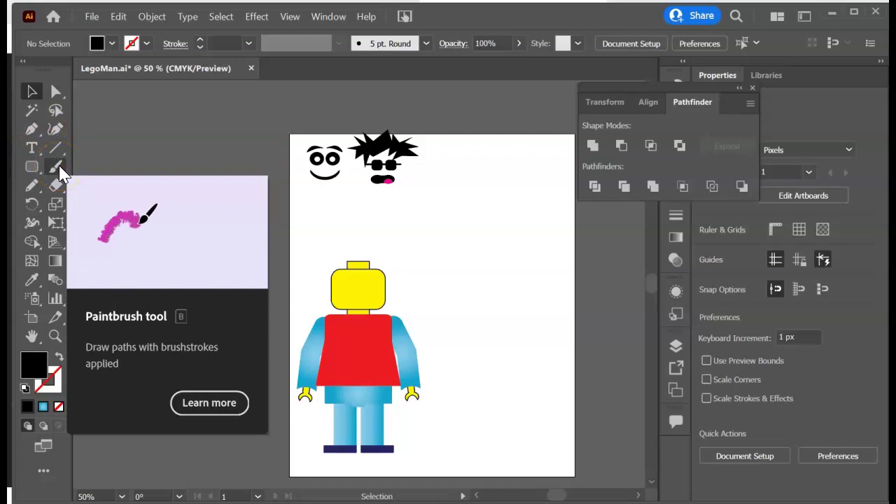
# - Select the Blob Brush Tool from the Paintbrush flyout and zoom in on the blank yellow head
pyautogui.click(57, 169)
pyautogui.click(60, 173)
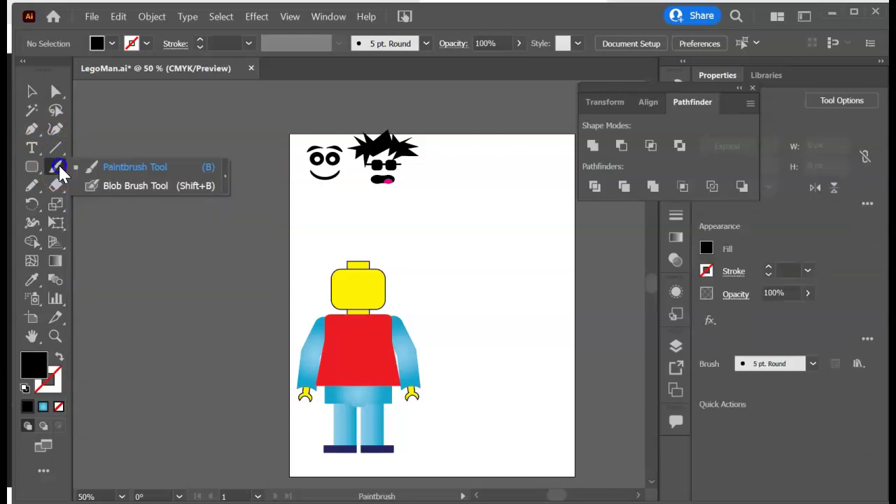
pyautogui.click(109, 187)
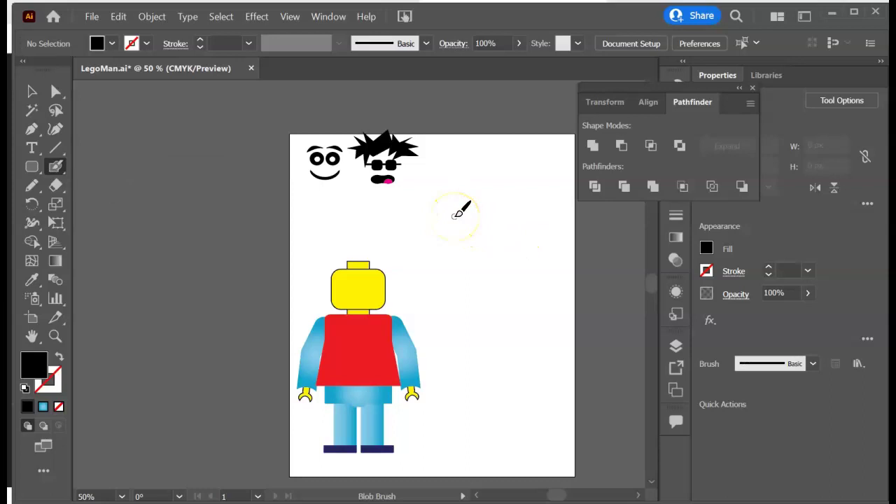
pyautogui.hotkey('ctrl', '=')
pyautogui.hotkey('ctrl', '=')
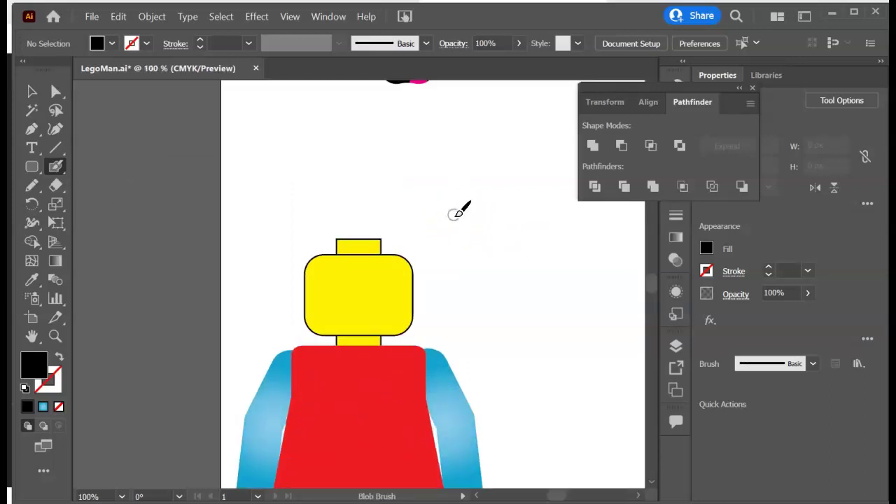
pyautogui.moveTo(455, 214)
pyautogui.mouseDown()
pyautogui.moveTo(474, 180)
pyautogui.moveTo(376, 192)
pyautogui.moveTo(394, 174)
pyautogui.moveTo(468, 190)
pyautogui.moveTo(379, 234)
pyautogui.moveTo(450, 193)
pyautogui.mouseUp()
pyautogui.click(354, 283)
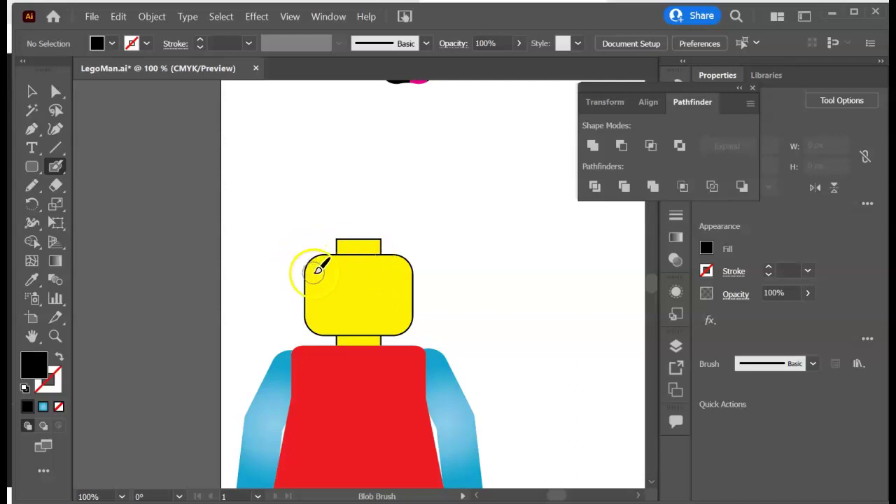
# - Paint three overlapping curly black blob strokes along the top of the yellow head
pyautogui.moveTo(310, 262)
pyautogui.mouseDown()
pyautogui.moveTo(343, 257)
pyautogui.moveTo(348, 264)
pyautogui.moveTo(350, 251)
pyautogui.moveTo(377, 260)
pyautogui.moveTo(366, 250)
pyautogui.moveTo(413, 269)
pyautogui.moveTo(402, 255)
pyautogui.mouseUp()
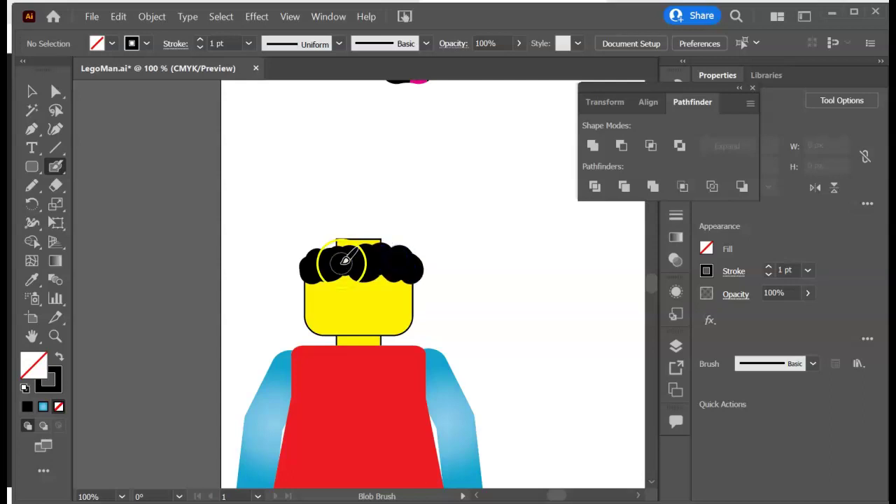
pyautogui.moveTo(344, 259); pyautogui.dragTo(319, 252)
pyautogui.moveTo(317, 255)
pyautogui.mouseDown()
pyautogui.moveTo(310, 271)
pyautogui.moveTo(342, 254)
pyautogui.moveTo(390, 266)
pyautogui.moveTo(397, 248)
pyautogui.moveTo(413, 262)
pyautogui.mouseUp()
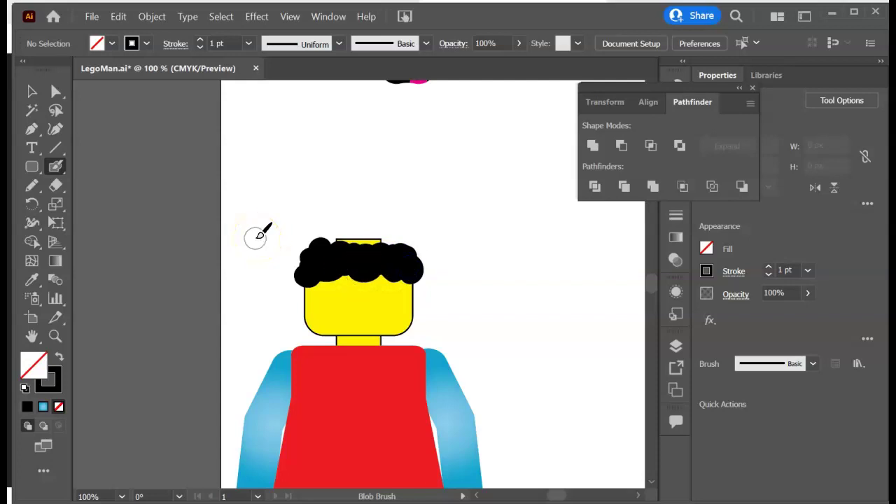
# - Drag the curly black hair off the head, up toward the artboard's top-left
pyautogui.click(31, 92)
pyautogui.click(376, 263)
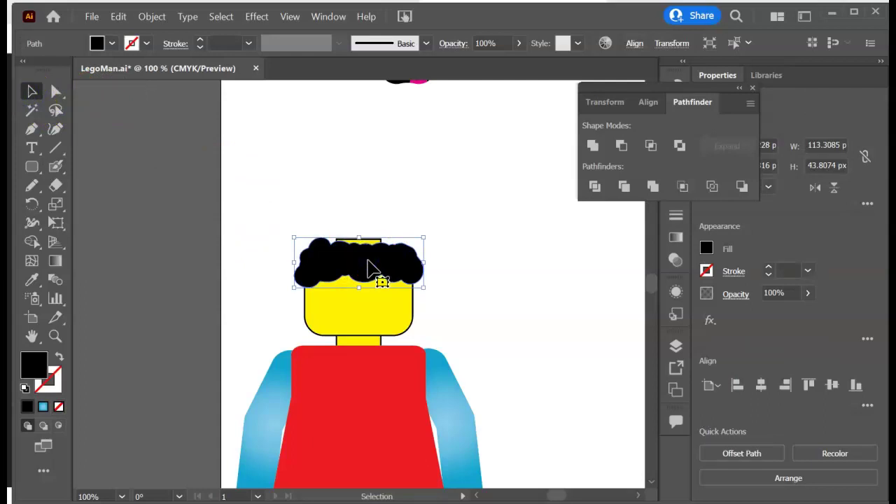
pyautogui.moveTo(372, 265)
pyautogui.mouseDown()
pyautogui.moveTo(376, 201)
pyautogui.moveTo(372, 269)
pyautogui.mouseUp()
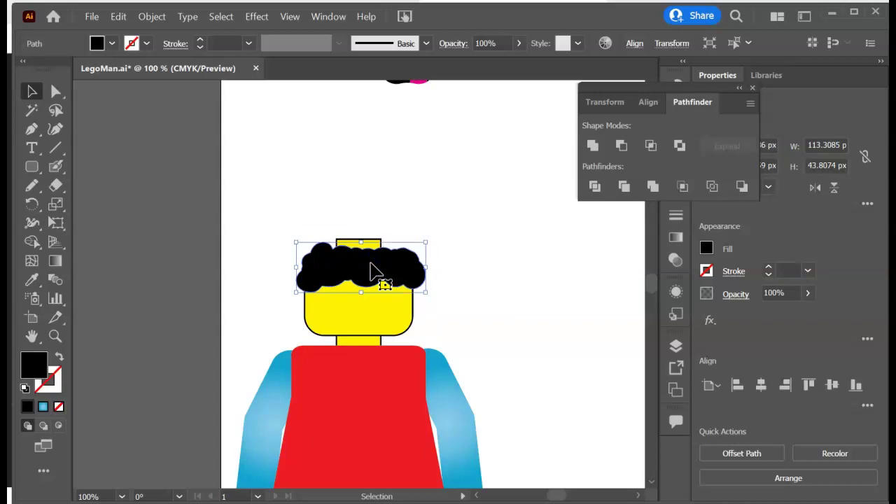
pyautogui.click(372, 271)
pyautogui.click(361, 266)
pyautogui.moveTo(361, 266); pyautogui.dragTo(320, 170)
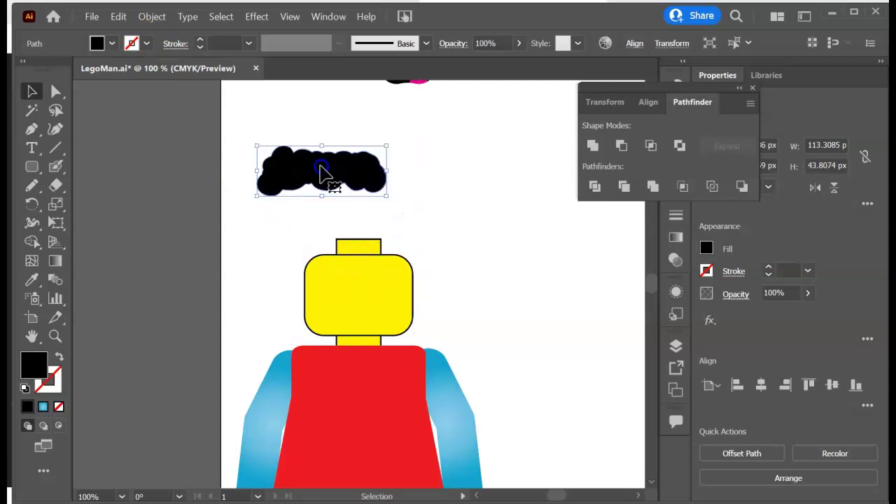
pyautogui.hscroll(1, 322, 174)
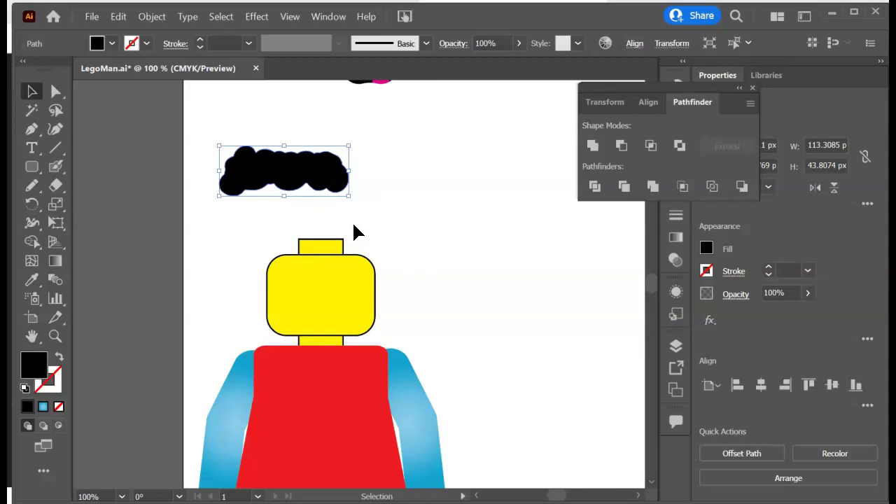
# - Draw a small black 35 × 14.68 px ellipse on the face and open its fx effects list
pyautogui.click(32, 167)
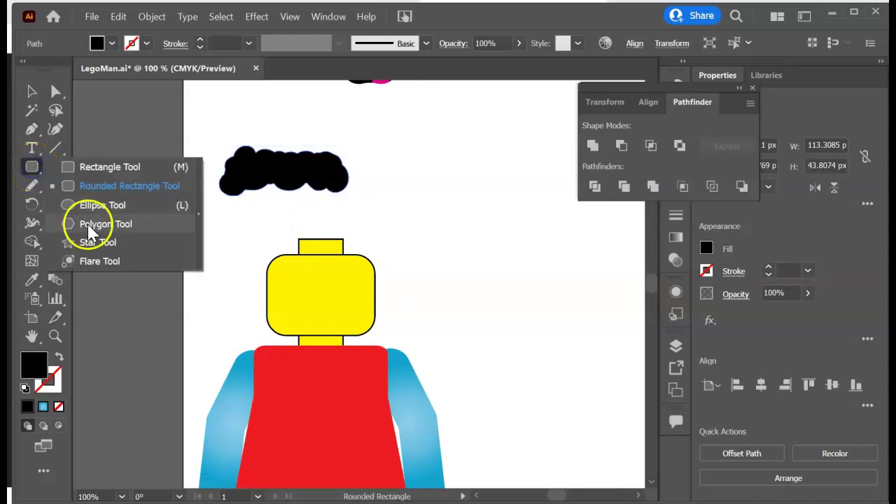
pyautogui.click(78, 204)
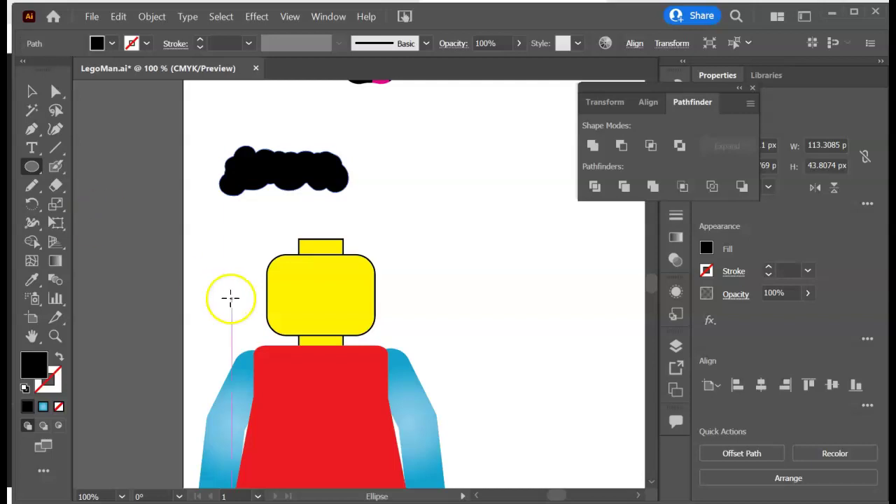
pyautogui.moveTo(281, 292); pyautogui.dragTo(321, 308)
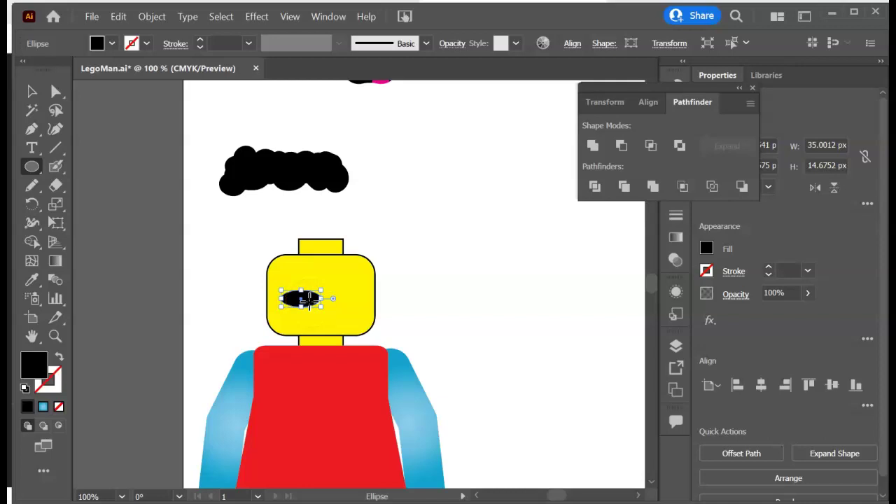
pyautogui.click(711, 320)
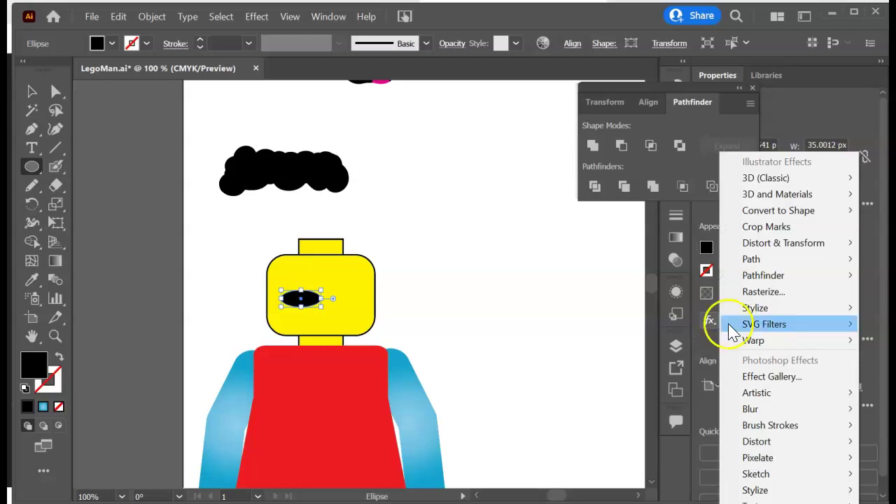
# - Apply a Flag warp to the small black ellipse: Bend 44%, Horizontal Distortion 55%
pyautogui.moveTo(843, 340)
pyautogui.click(876, 226)
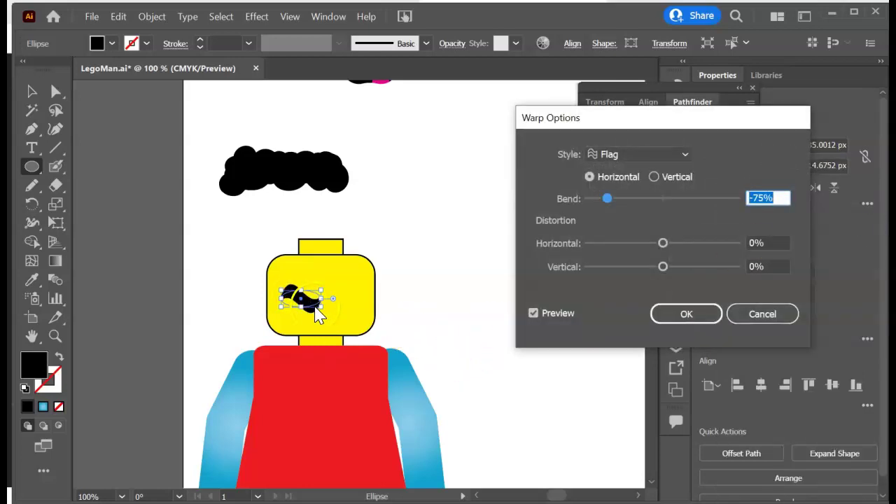
pyautogui.click(390, 310)
pyautogui.click(570, 290)
pyautogui.moveTo(610, 202); pyautogui.dragTo(698, 197)
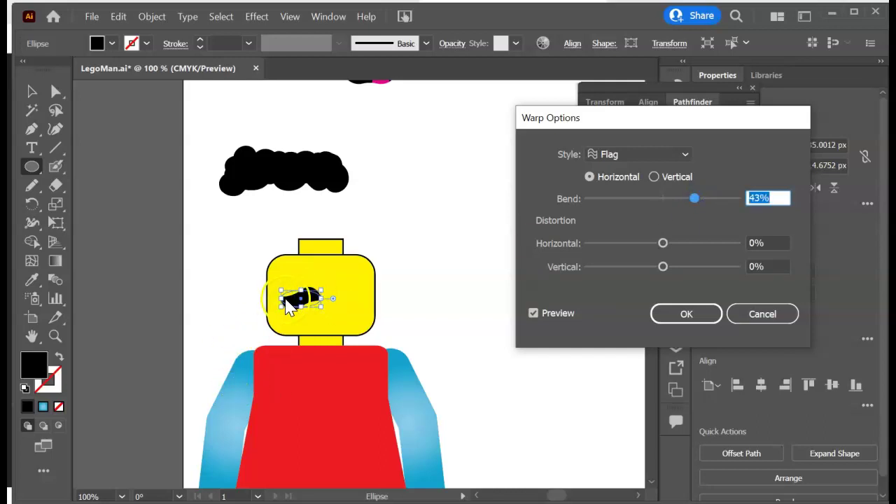
pyautogui.click(388, 288)
pyautogui.moveTo(696, 195); pyautogui.dragTo(698, 197)
pyautogui.click(663, 244)
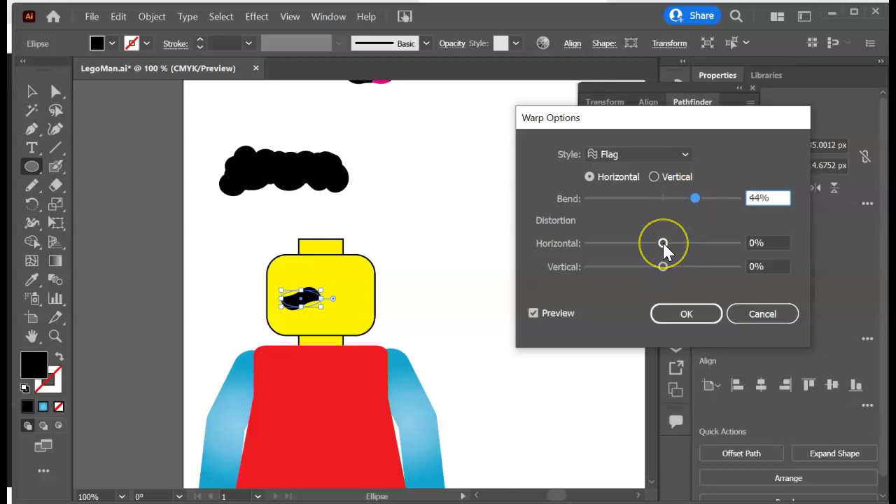
pyautogui.moveTo(663, 243); pyautogui.dragTo(704, 246)
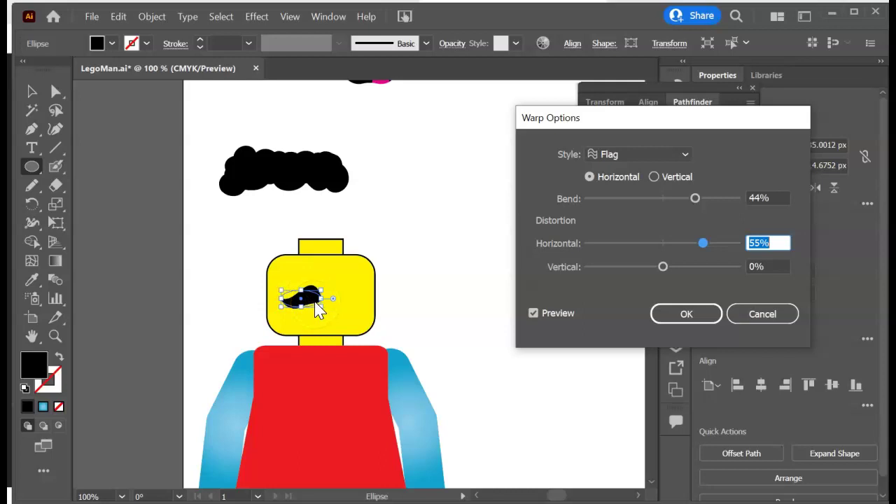
pyautogui.click(689, 317)
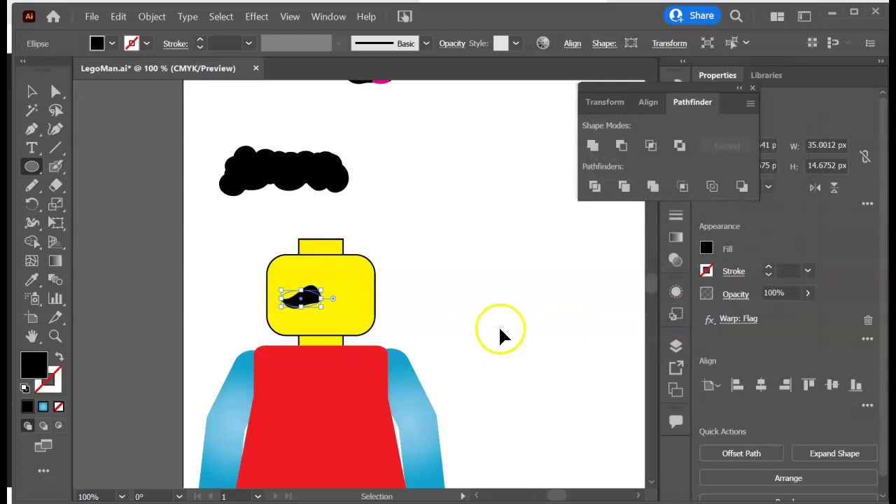
# - Zoom in and expand the warped ellipse's appearance into a plain path
pyautogui.hotkey('ctrl', '+')
pyautogui.hotkey('ctrl', '+')
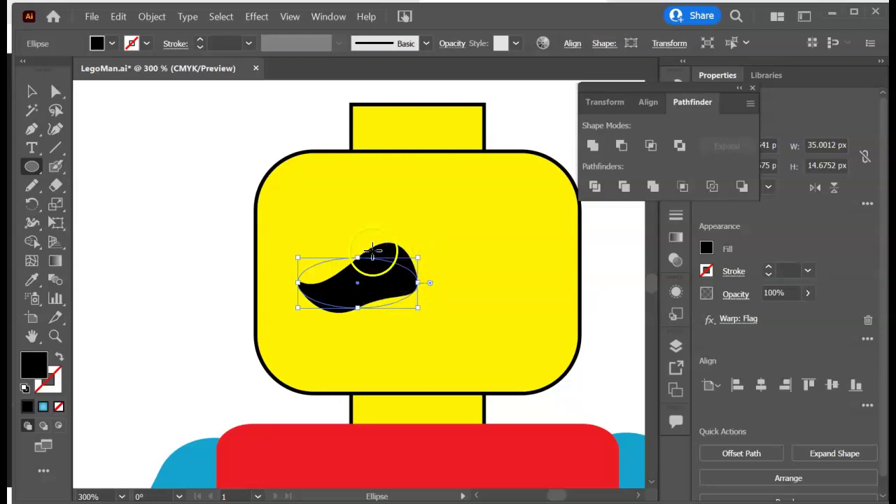
pyautogui.click(158, 18)
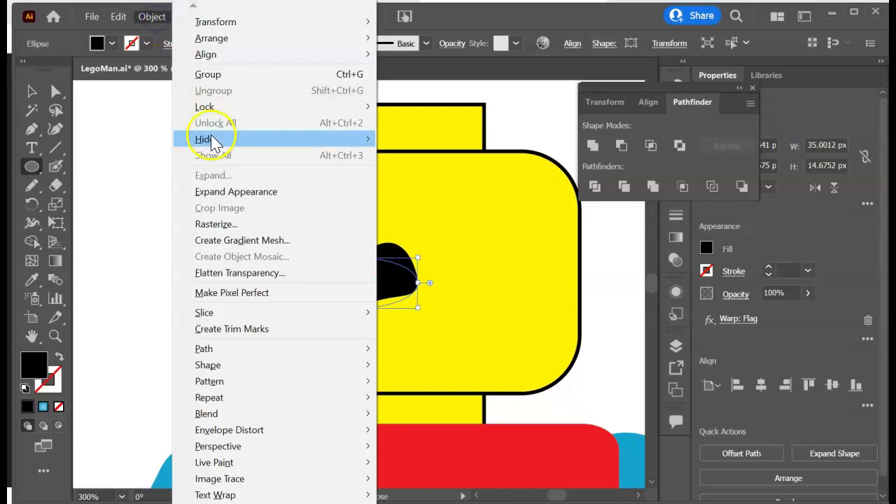
pyautogui.click(217, 200)
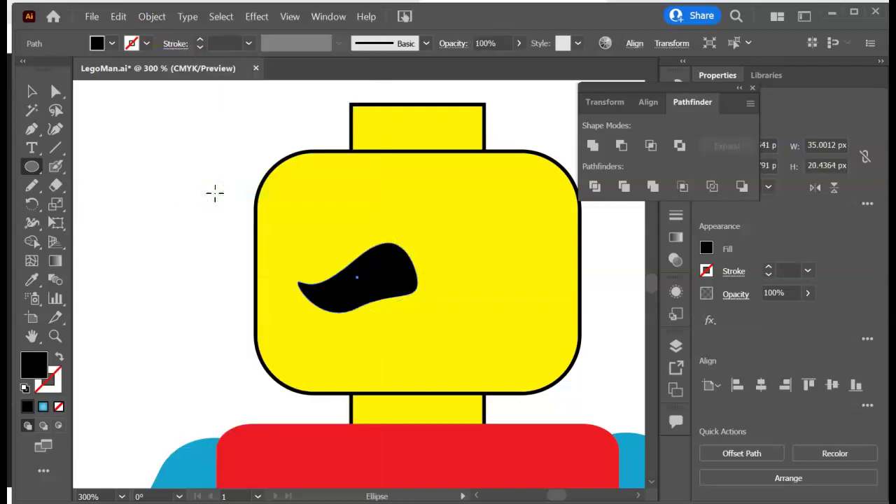
# - Scale the shape down to about 24.31 × 10.22 px as a moustache half
pyautogui.click(38, 94)
pyautogui.moveTo(418, 244); pyautogui.dragTo(392, 288)
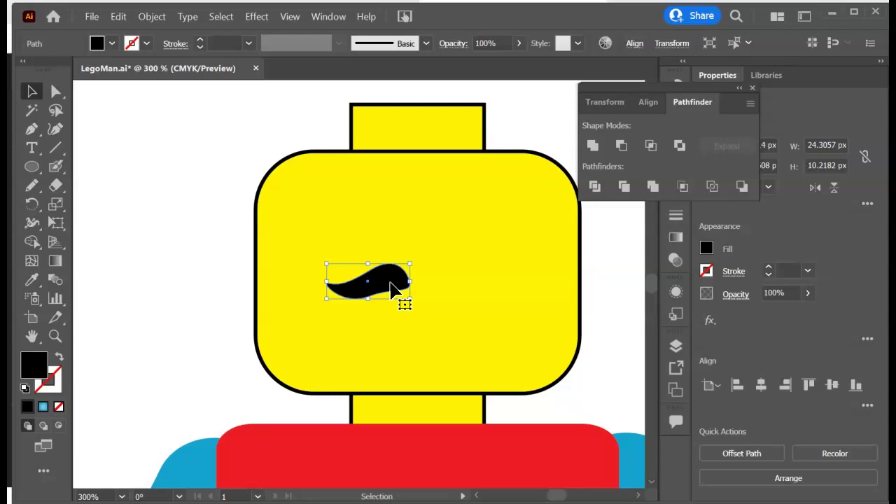
pyautogui.moveTo(390, 287)
pyautogui.mouseDown()
pyautogui.moveTo(372, 290)
pyautogui.moveTo(388, 290)
pyautogui.moveTo(371, 245)
pyautogui.moveTo(352, 297)
pyautogui.moveTo(405, 295)
pyautogui.mouseUp()
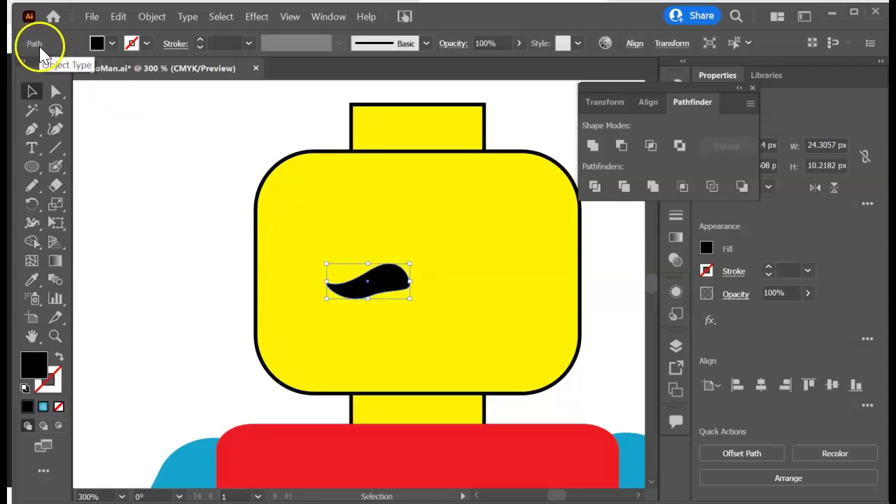
pyautogui.click(380, 274)
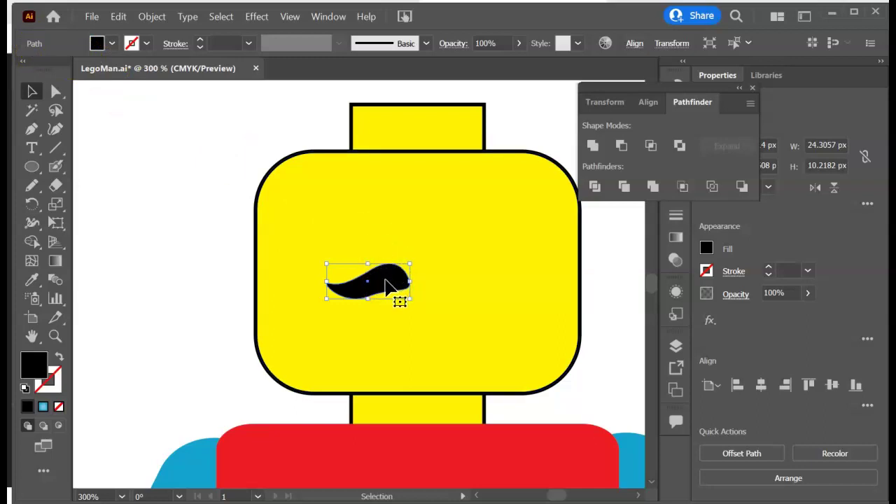
# - Make a vertically reflected copy of the moustache half and place it beside the original
pyautogui.rightClick(386, 283)
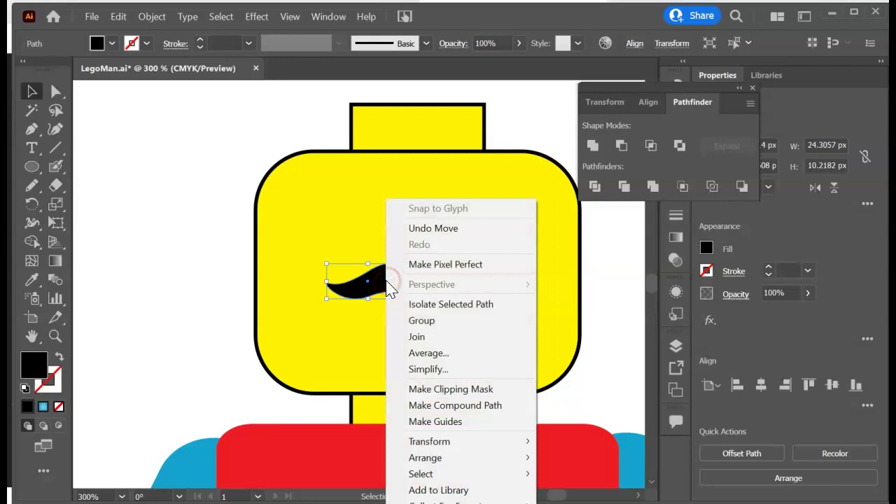
pyautogui.moveTo(456, 449)
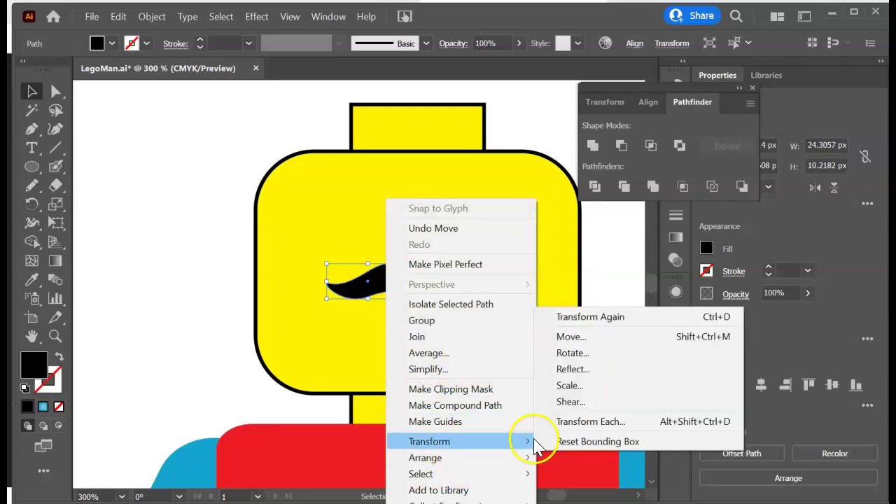
pyautogui.click(567, 370)
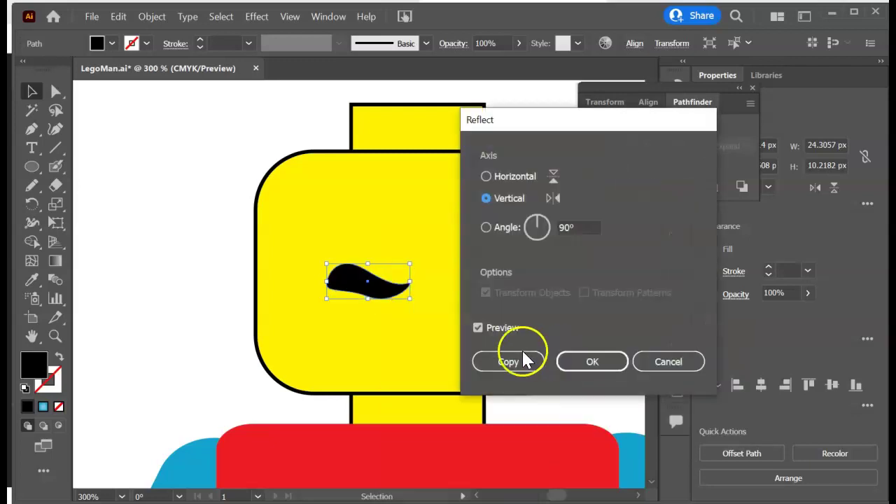
pyautogui.click(510, 363)
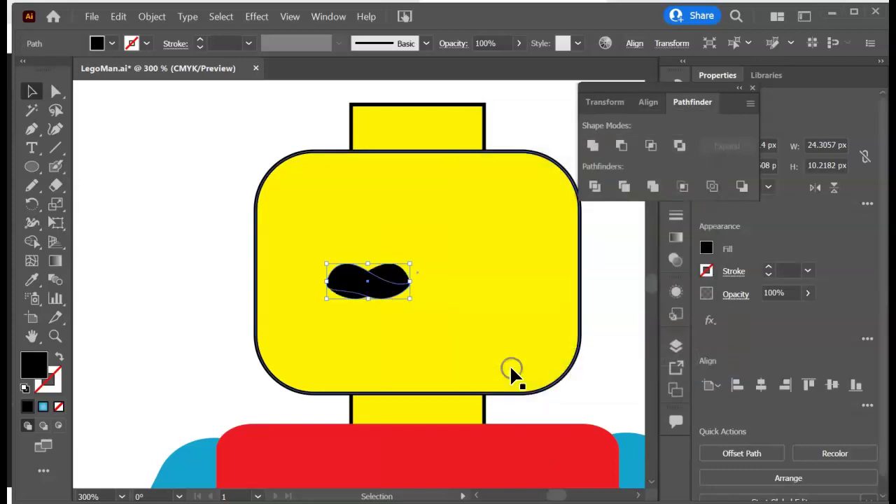
pyautogui.moveTo(379, 291); pyautogui.dragTo(454, 294)
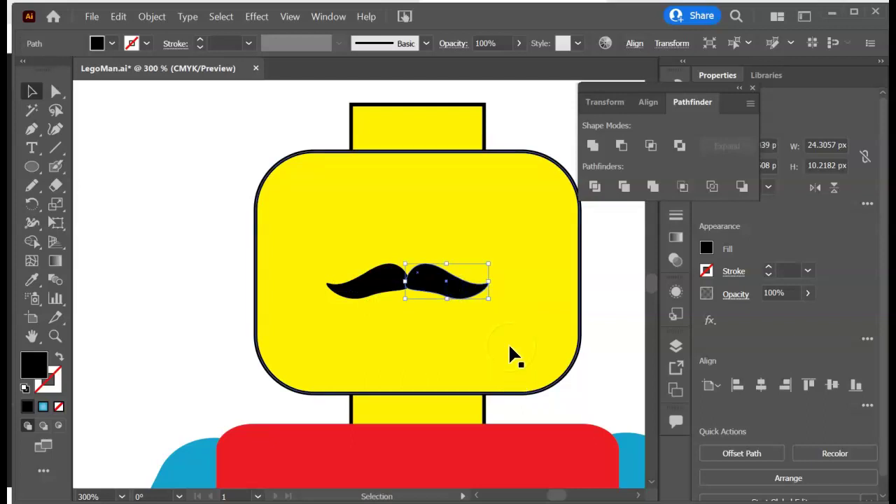
# - Select both moustache halves together
pyautogui.click(439, 246)
pyautogui.click(576, 258)
pyautogui.click(233, 285)
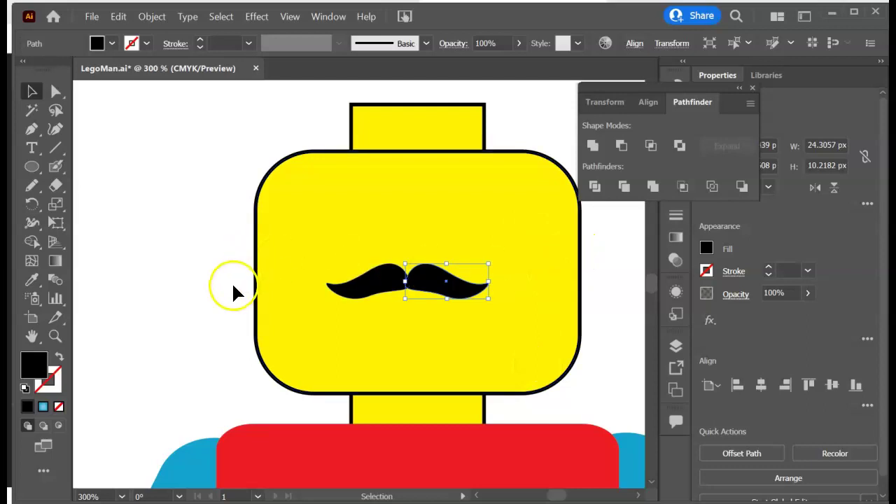
pyautogui.click(435, 287)
pyautogui.keyDown('shift'); pyautogui.click(392, 291); pyautogui.keyUp('shift')
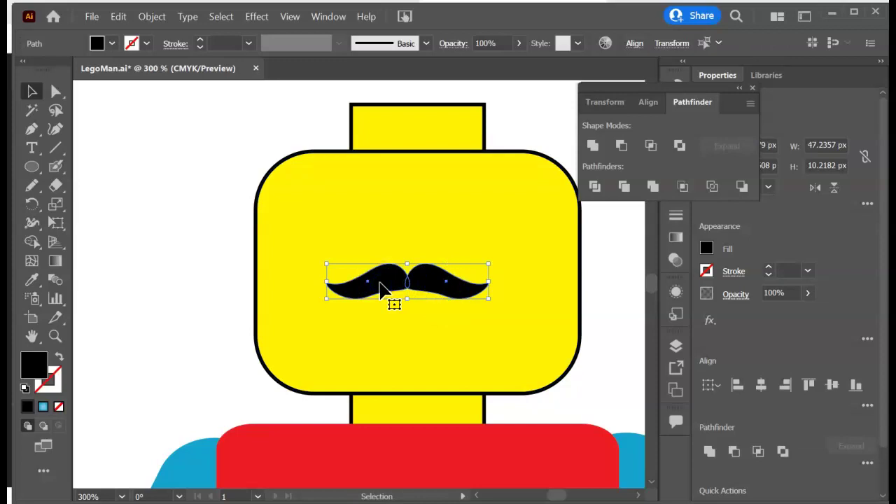
# - Unite the two halves into a single moustache shape with Pathfinder
pyautogui.click(593, 145)
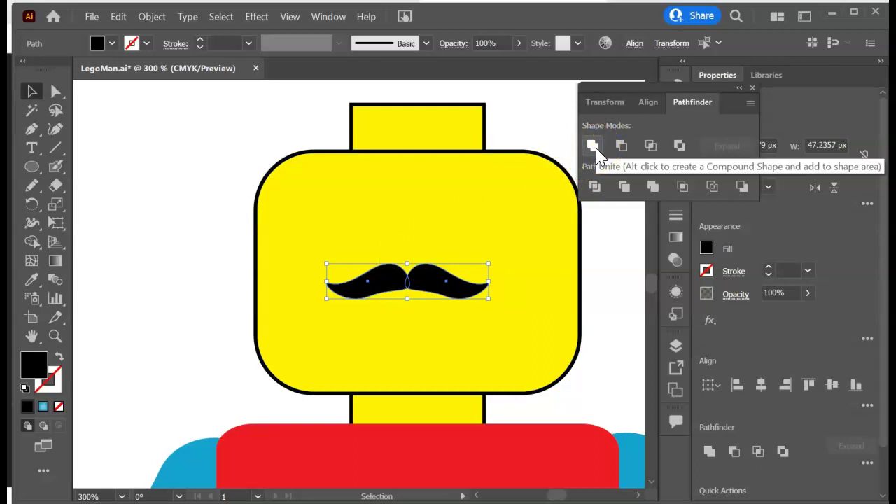
pyautogui.click(596, 150)
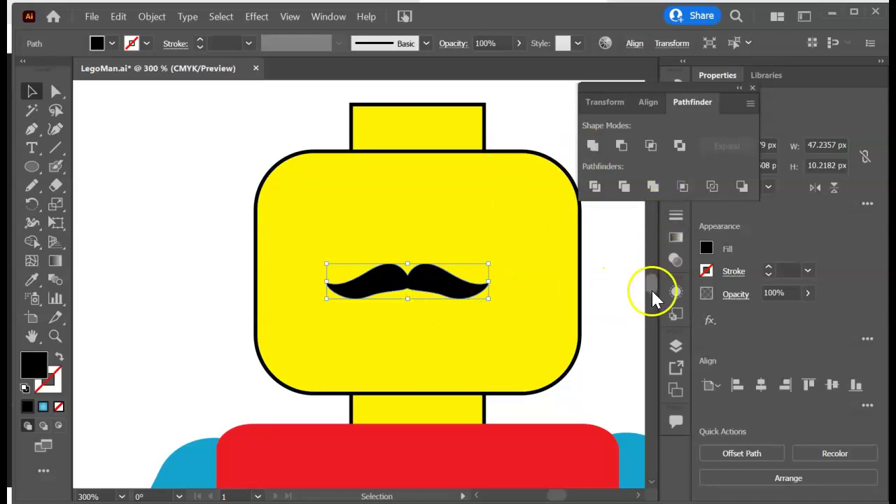
pyautogui.moveTo(651, 288); pyautogui.dragTo(654, 297)
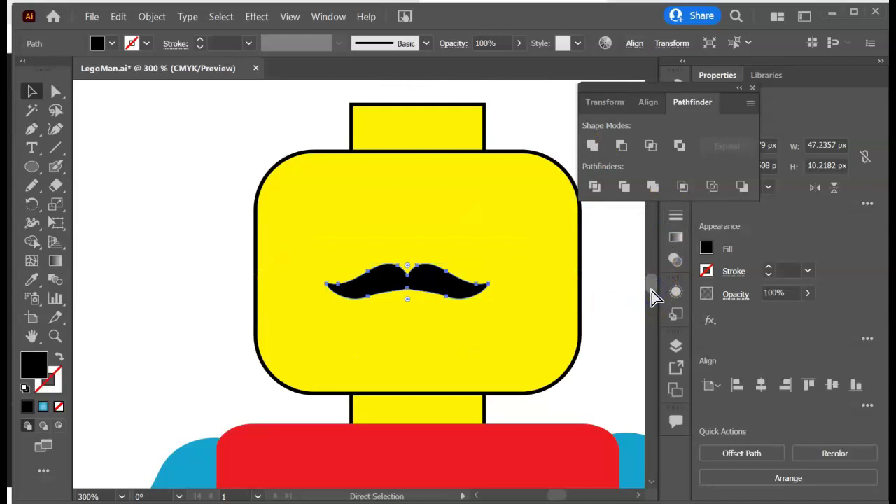
# - Move the curly hair and the moustache up-right, with the moustache just below the hair
pyautogui.hotkey('ctrl', '1')
pyautogui.press('v')
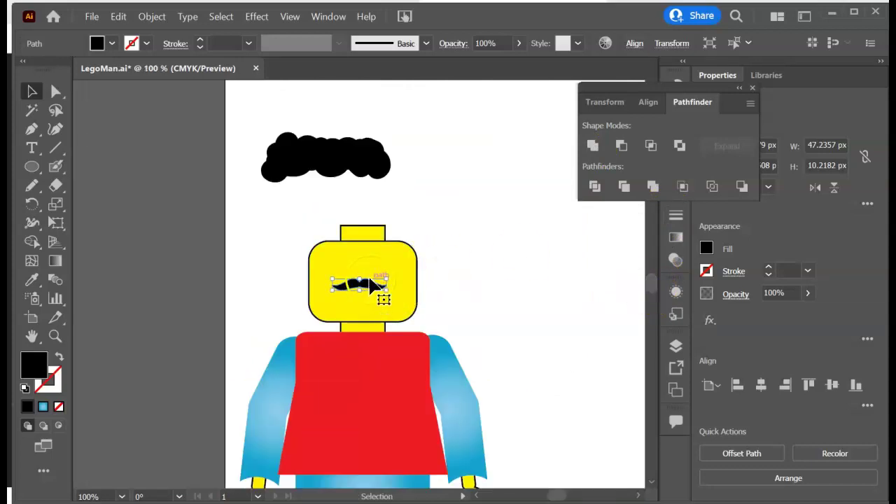
pyautogui.moveTo(365, 175); pyautogui.dragTo(515, 167)
pyautogui.moveTo(374, 282); pyautogui.dragTo(485, 209)
pyautogui.click(475, 176)
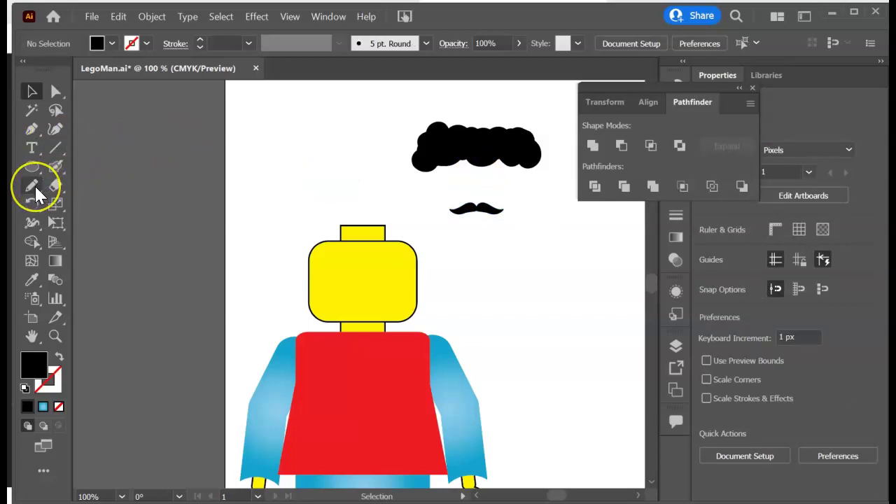
pyautogui.click(32, 166)
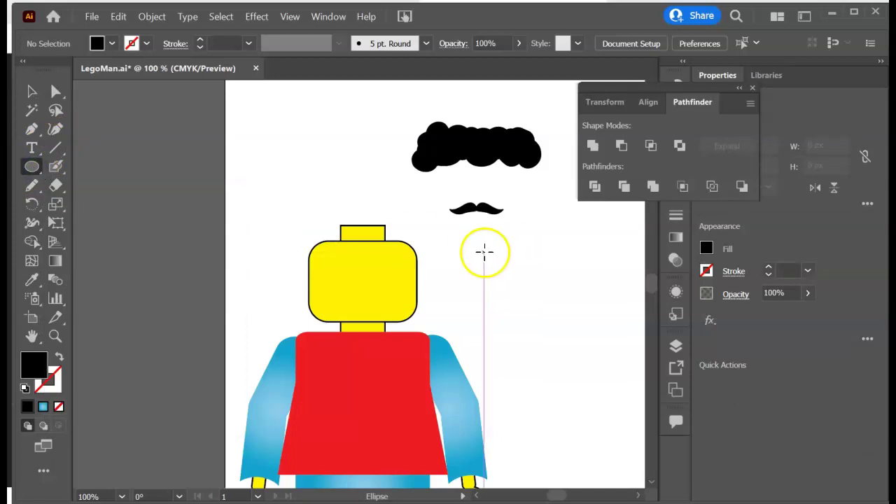
# - Draw a circle right of the head with white fill and black outline
pyautogui.moveTo(482, 251); pyautogui.dragTo(521, 294)
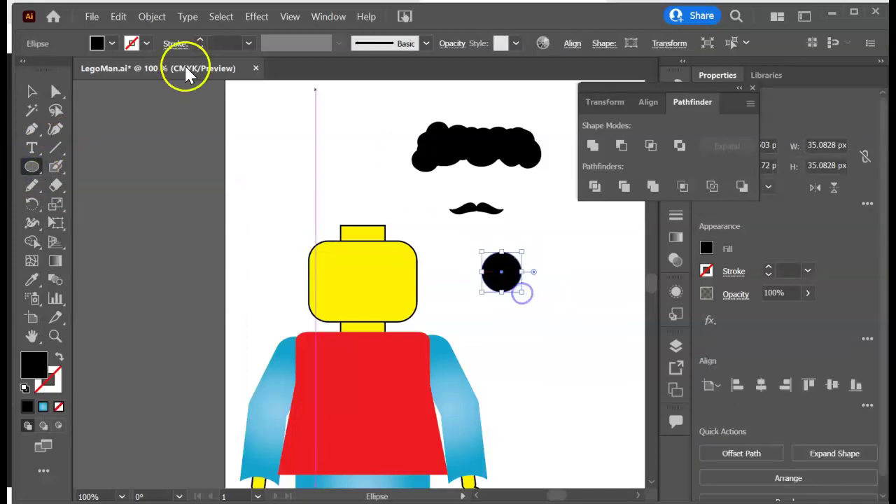
pyautogui.click(113, 42)
pyautogui.click(37, 70)
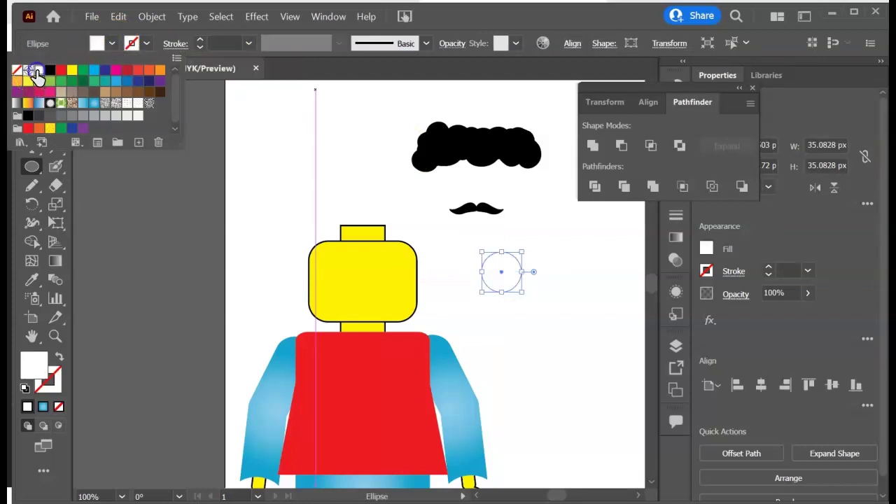
pyautogui.click(142, 43)
pyautogui.click(142, 42)
pyautogui.click(50, 70)
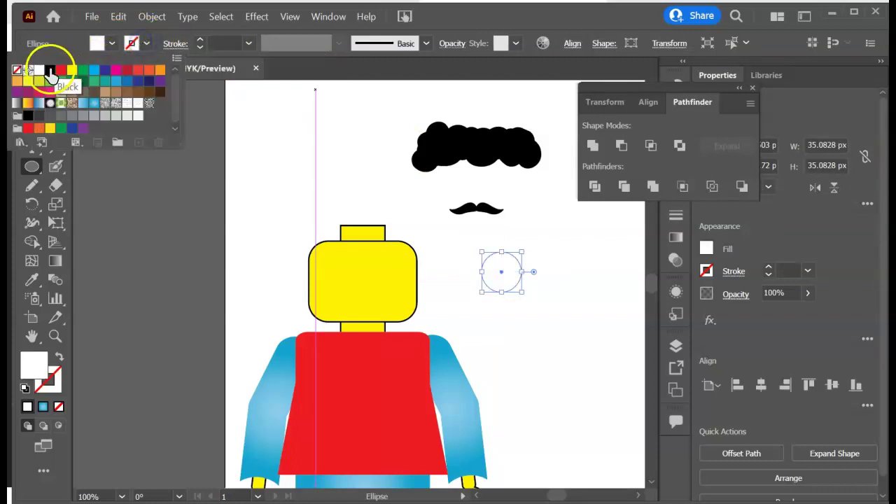
pyautogui.click(467, 26)
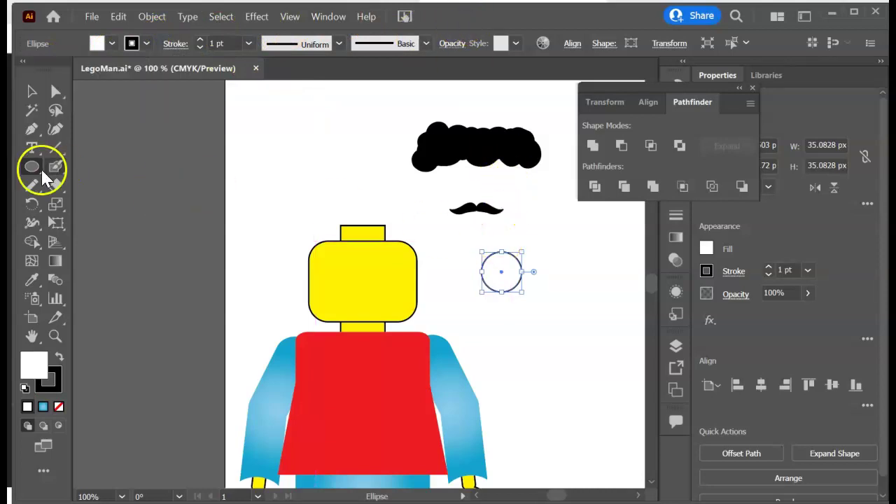
# - Draw a small black-filled dot inside the white circle
pyautogui.moveTo(497, 267); pyautogui.dragTo(507, 277)
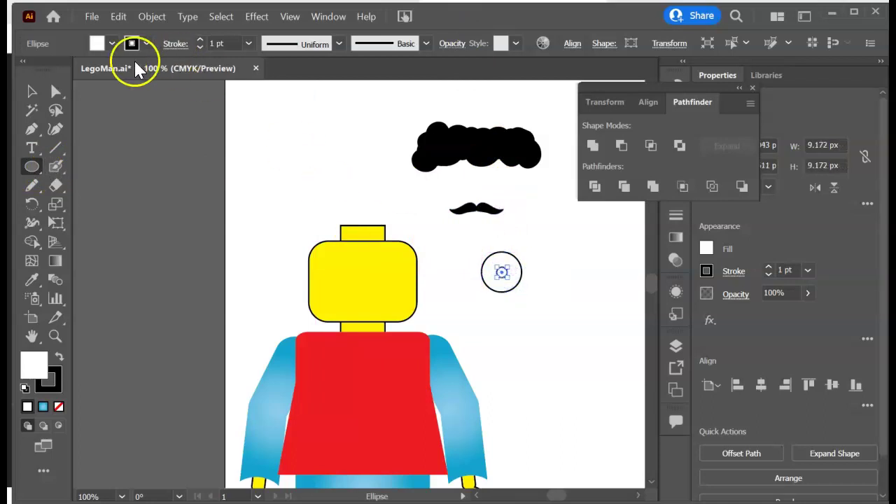
pyautogui.click(111, 44)
pyautogui.click(49, 70)
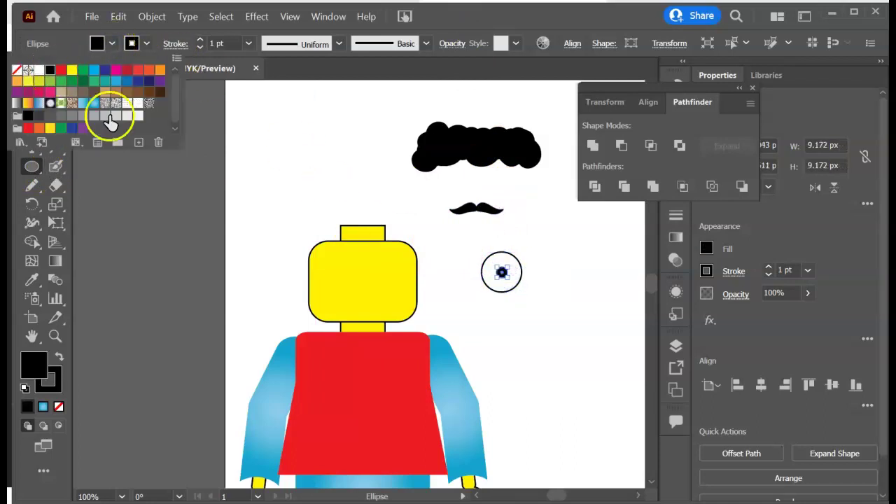
pyautogui.click(463, 22)
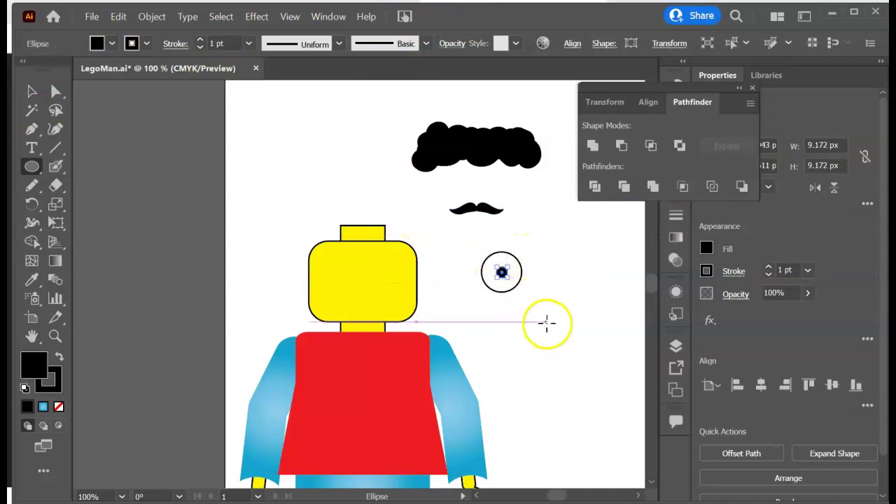
# - Sketch a short curl off the eye circle's right side and group it with the eye
pyautogui.click(31, 185)
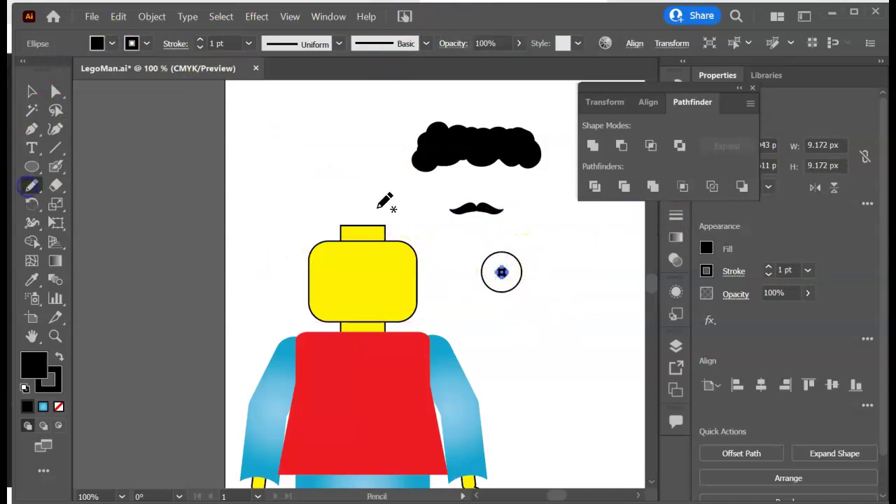
pyautogui.moveTo(532, 264)
pyautogui.mouseDown()
pyautogui.moveTo(574, 274)
pyautogui.moveTo(504, 269)
pyautogui.moveTo(545, 275)
pyautogui.mouseUp()
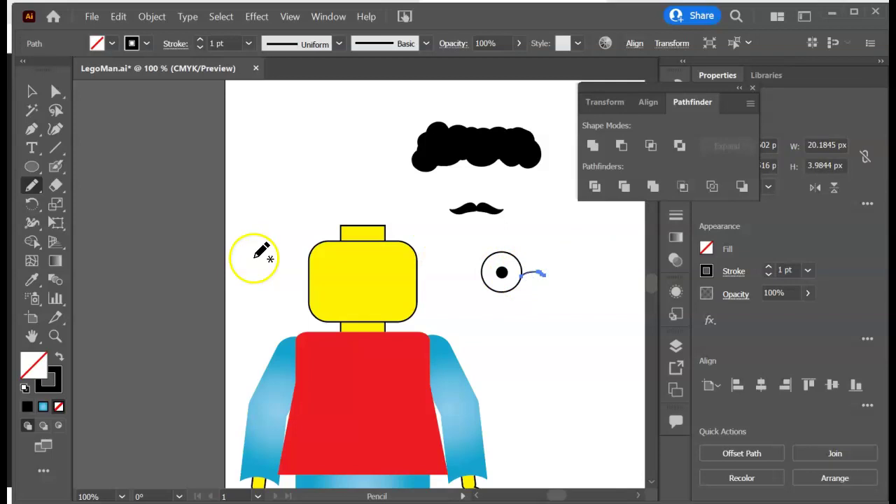
pyautogui.click(31, 95)
pyautogui.click(553, 305)
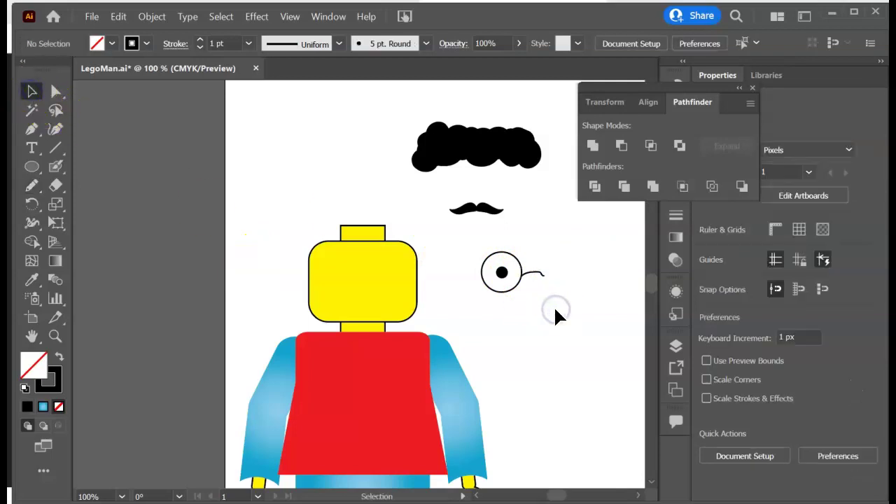
pyautogui.moveTo(474, 257); pyautogui.dragTo(498, 295)
pyautogui.rightClick(495, 293)
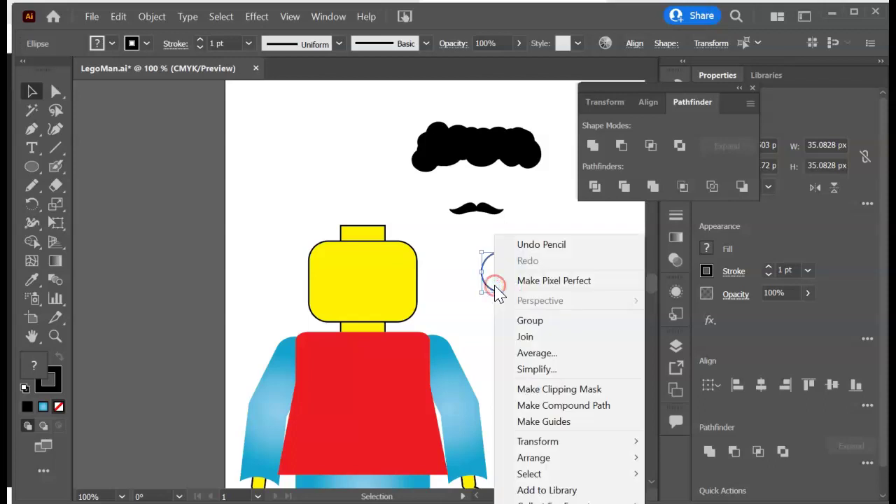
pyautogui.click(531, 318)
# - Make a vertically reflected copy of the eye group and place it to the right
pyautogui.click(510, 276)
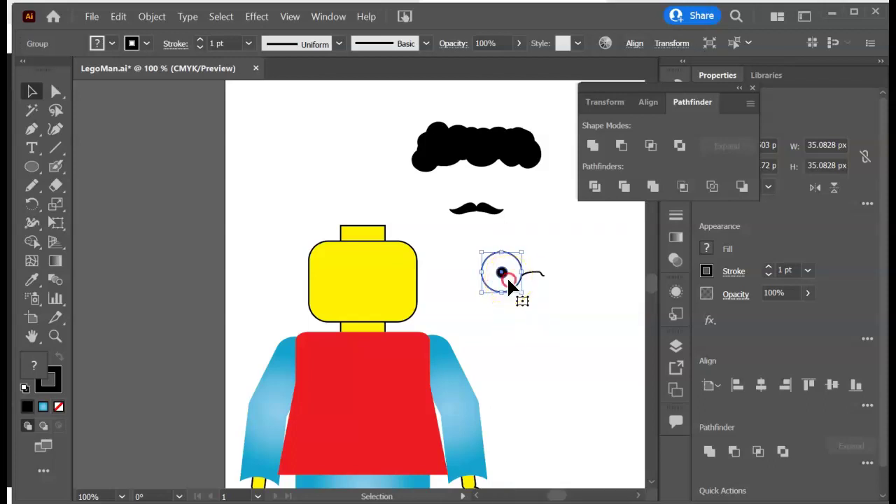
pyautogui.rightClick(508, 277)
pyautogui.moveTo(560, 438)
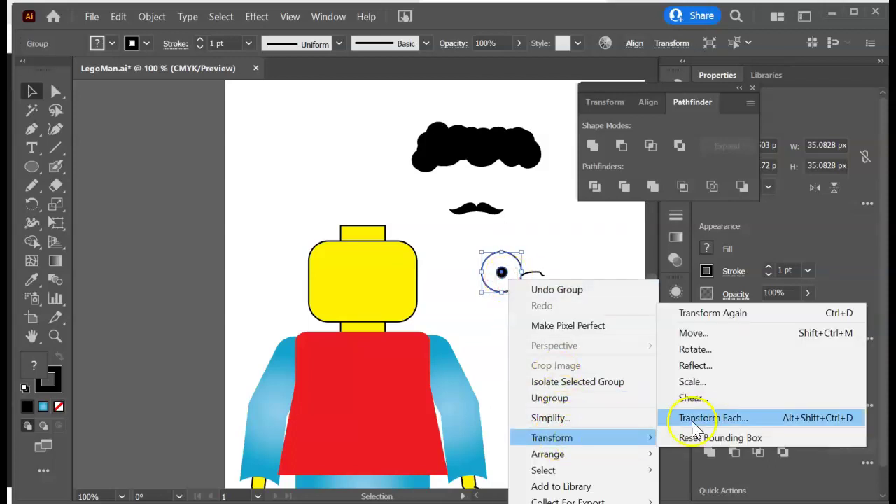
pyautogui.click(703, 368)
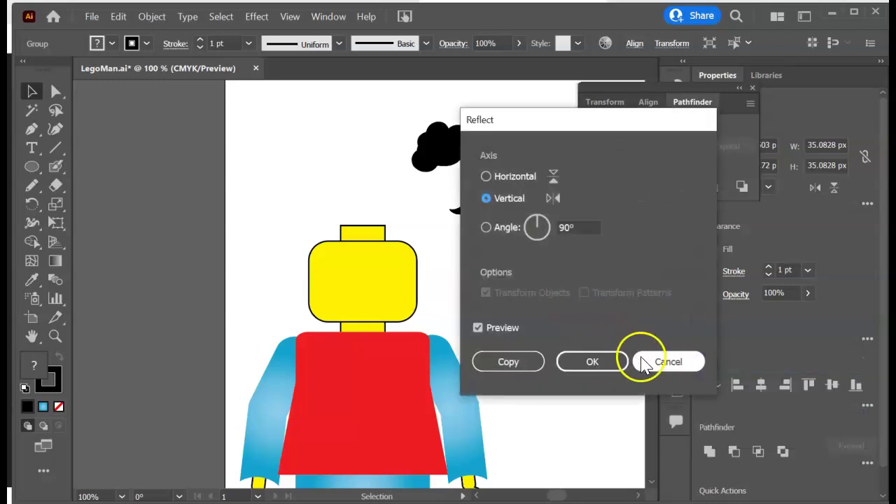
pyautogui.click(526, 362)
pyautogui.moveTo(509, 279); pyautogui.dragTo(570, 280)
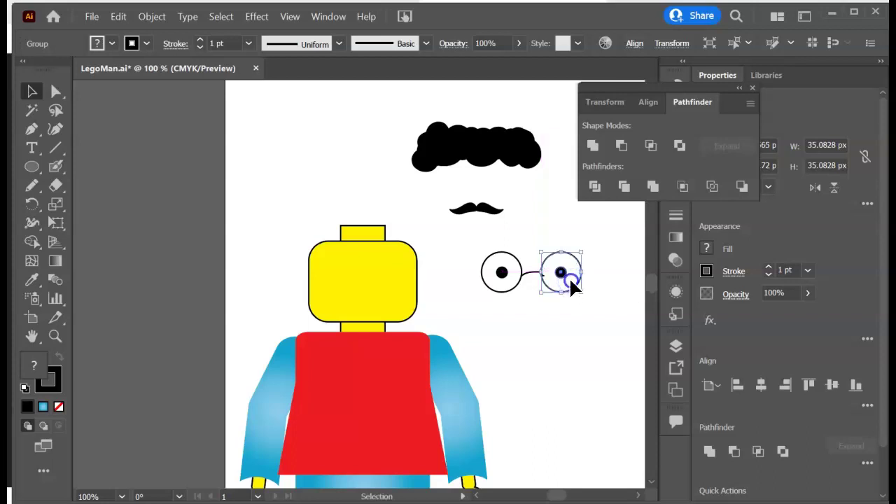
pyautogui.click(548, 333)
pyautogui.moveTo(550, 296)
pyautogui.mouseDown()
pyautogui.moveTo(540, 272)
pyautogui.moveTo(546, 281)
pyautogui.mouseUp()
pyautogui.click(560, 269)
pyautogui.doubleClick(564, 267)
pyautogui.click(562, 266)
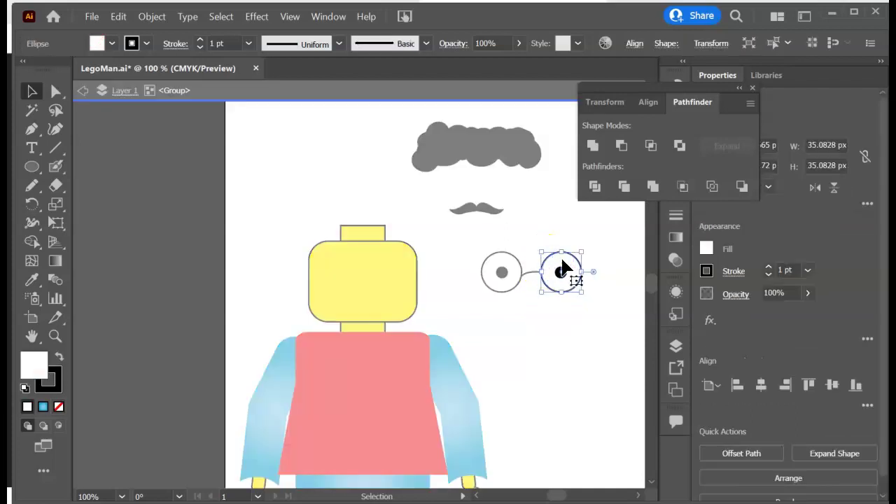
pyautogui.moveTo(545, 299); pyautogui.dragTo(546, 299)
pyautogui.click(519, 342)
pyautogui.doubleClick(541, 339)
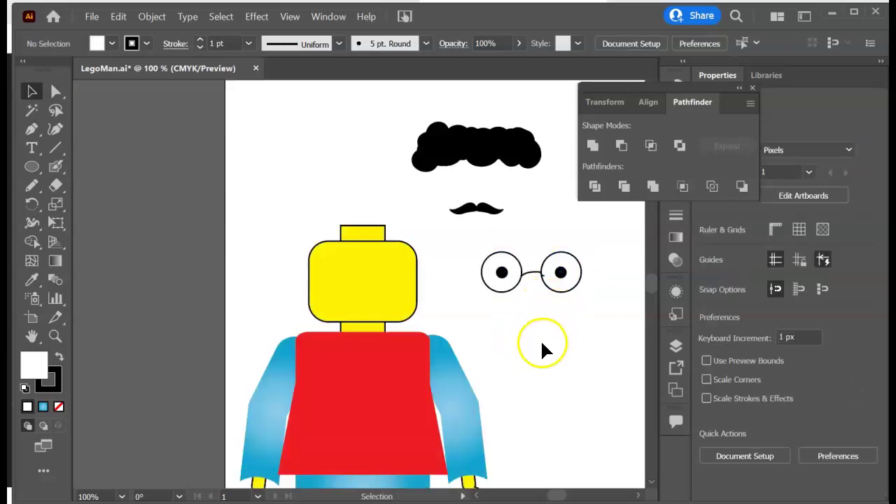
pyautogui.click(558, 288)
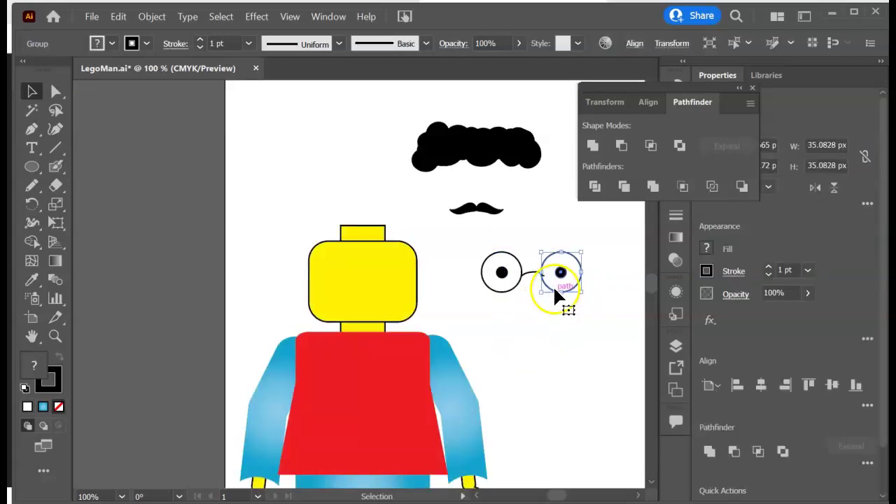
pyautogui.click(531, 279)
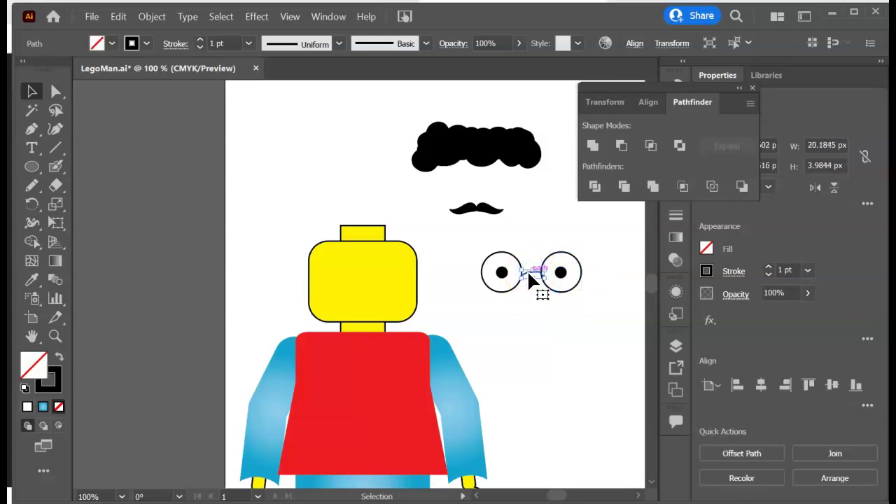
pyautogui.moveTo(530, 279); pyautogui.dragTo(593, 293)
# - Zoom in and move the bridge curve's anchor points to reshape it into a taller arch
pyautogui.click(56, 336)
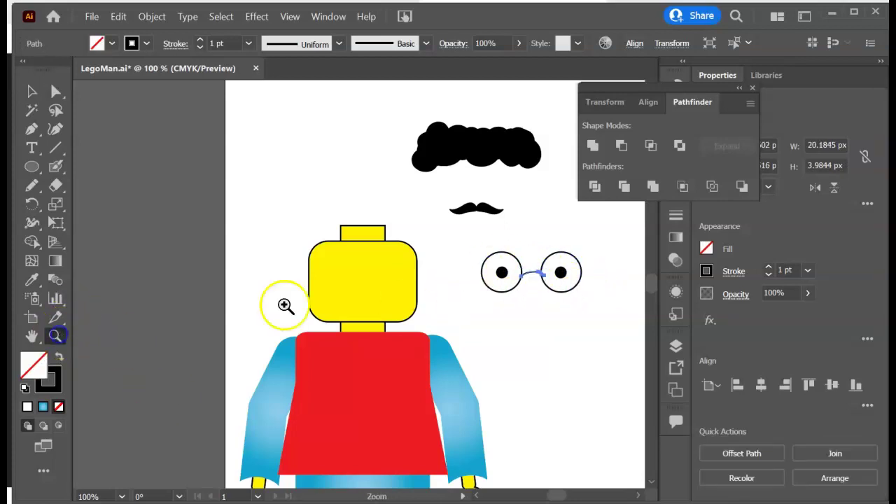
pyautogui.click(546, 274)
pyautogui.click(124, 306)
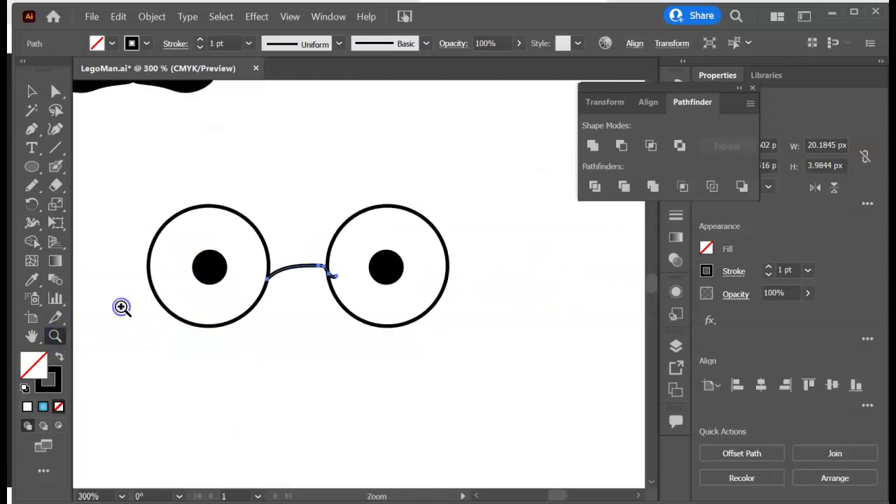
pyautogui.click(56, 96)
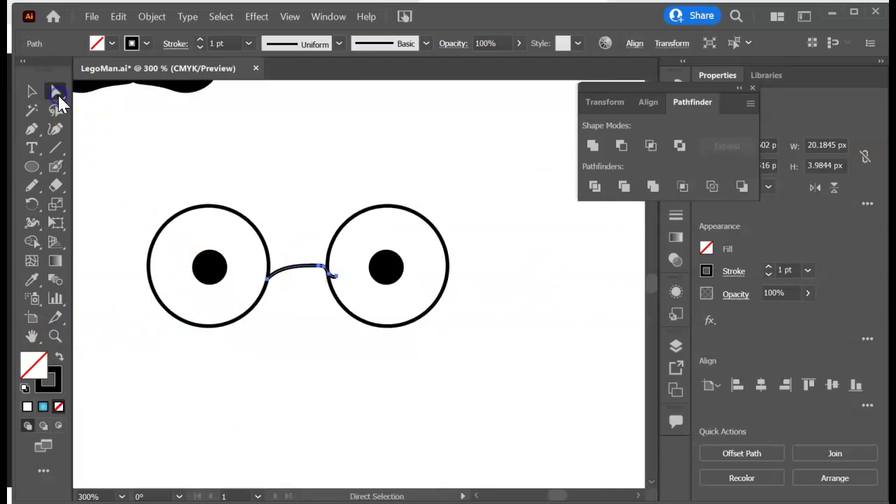
pyautogui.moveTo(320, 267); pyautogui.dragTo(332, 283)
pyautogui.click(328, 275)
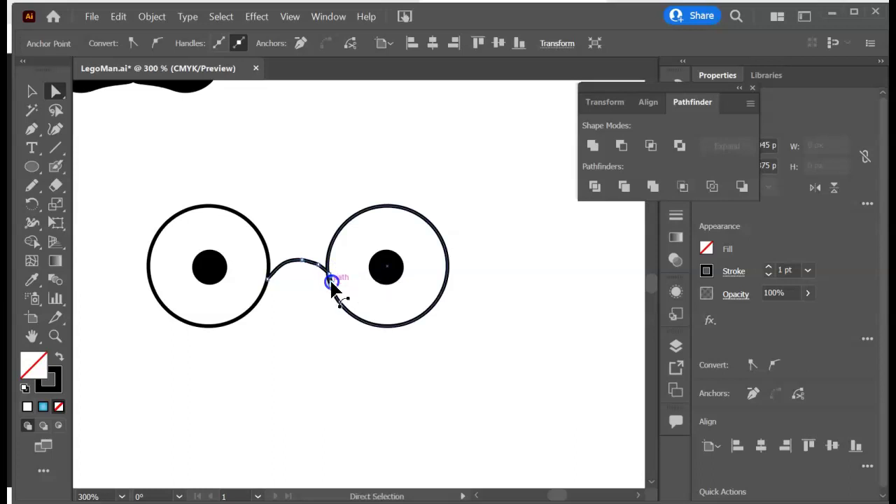
pyautogui.click(330, 276)
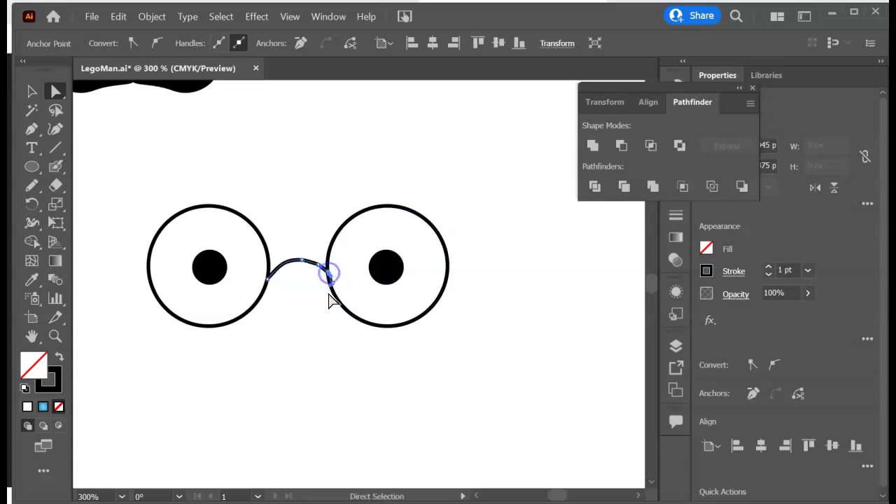
# - Stretch the bridge's left end to meet the left lens and select all glasses parts
pyautogui.click(36, 93)
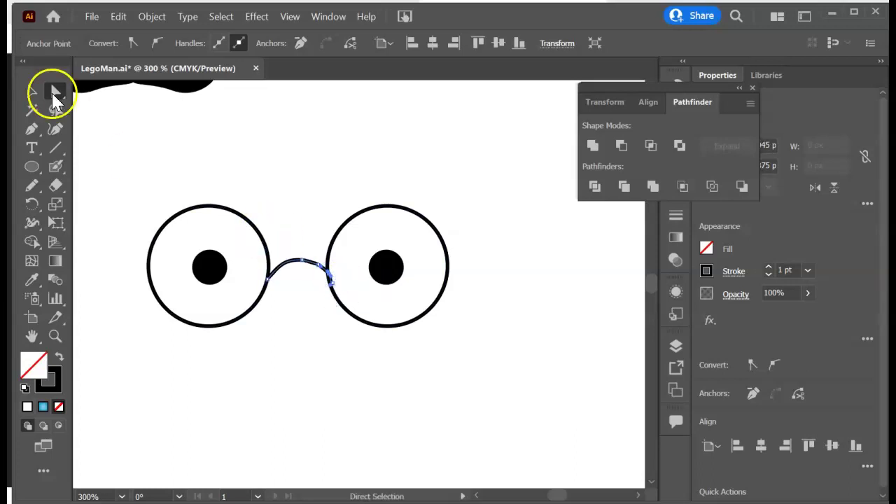
pyautogui.click(278, 144)
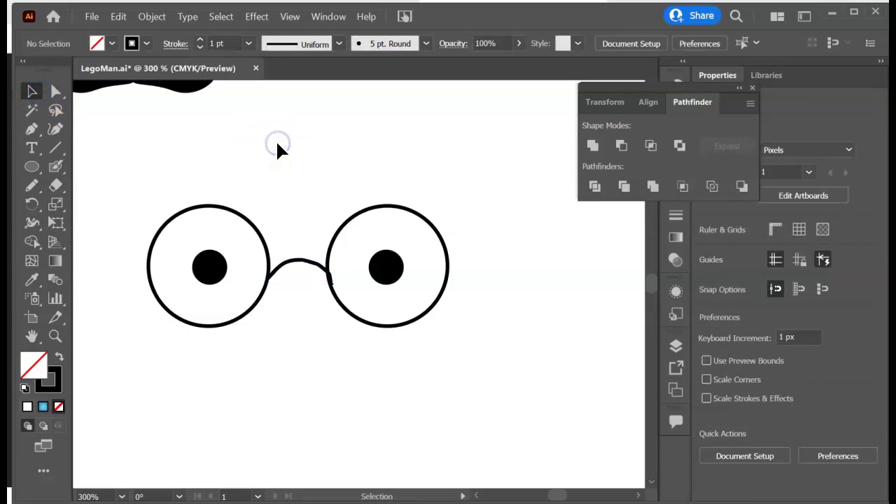
pyautogui.click(288, 261)
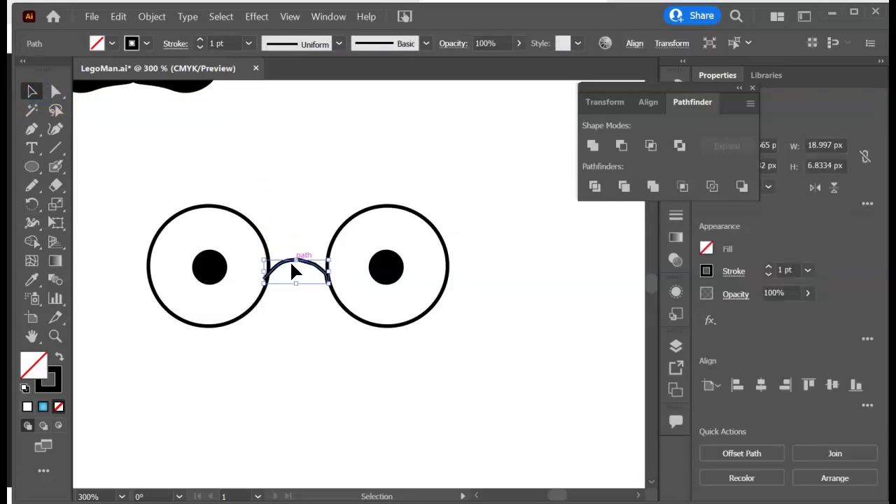
pyautogui.moveTo(264, 272); pyautogui.dragTo(270, 274)
pyautogui.click(265, 245)
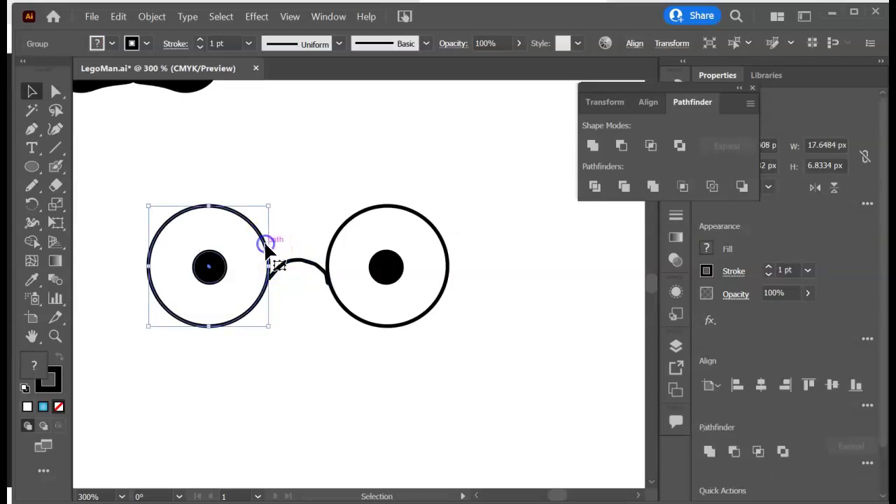
pyautogui.click(407, 169)
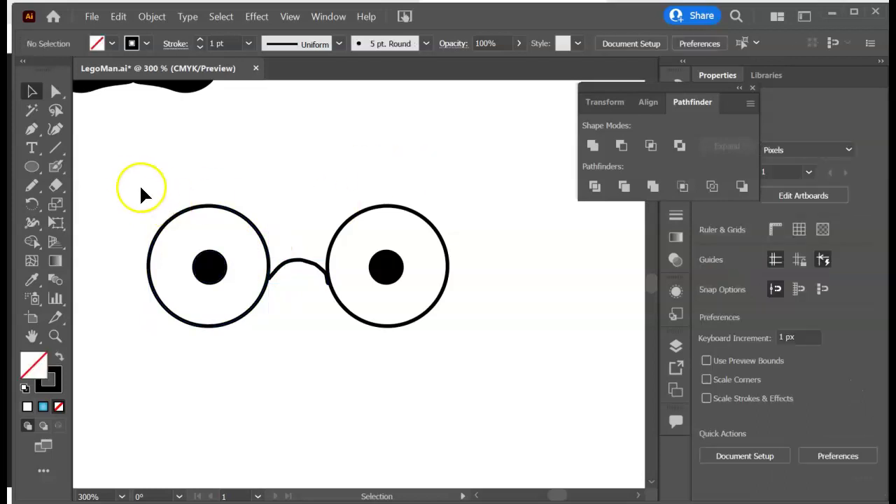
pyautogui.moveTo(378, 301); pyautogui.dragTo(488, 366)
# - Group the glasses and scale them down onto the face under the curly hair
pyautogui.rightClick(426, 317)
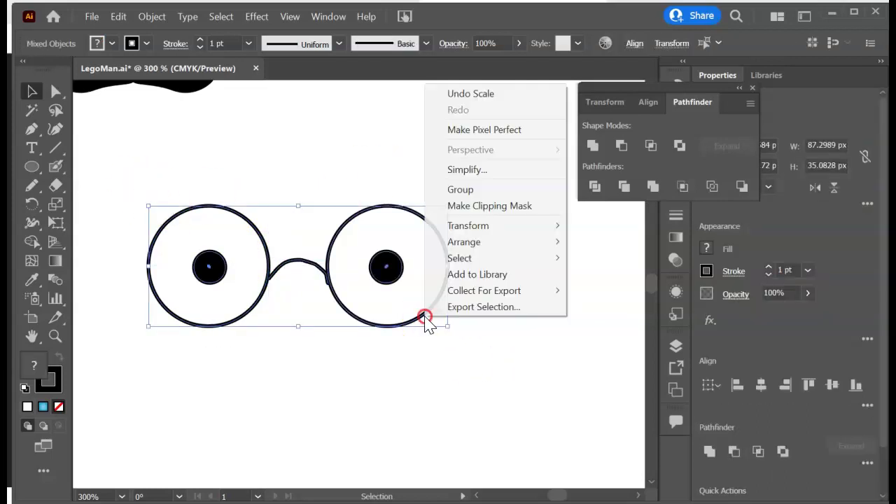
pyautogui.click(483, 200)
pyautogui.hotkey('ctrl', '-')
pyautogui.hotkey('ctrl', '-')
pyautogui.hotkey('ctrl', '-')
pyautogui.hotkey('ctrl', '-')
pyautogui.hotkey('ctrl', '-')
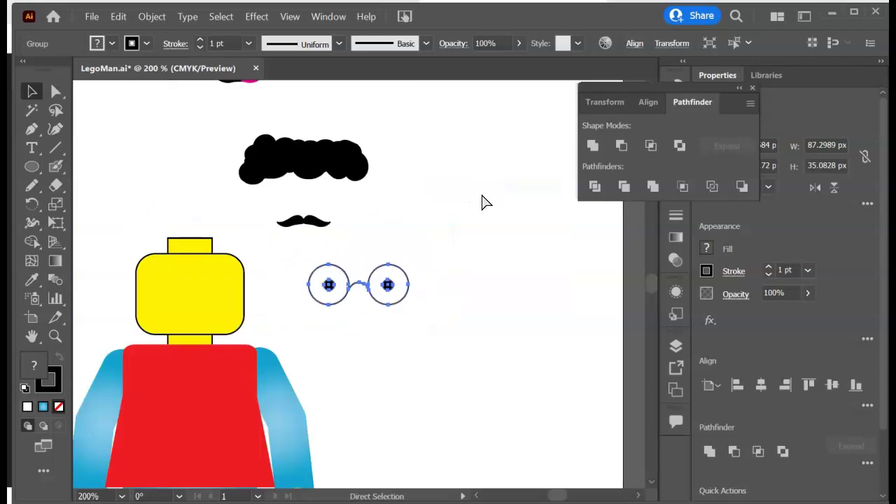
pyautogui.moveTo(385, 297); pyautogui.dragTo(335, 250)
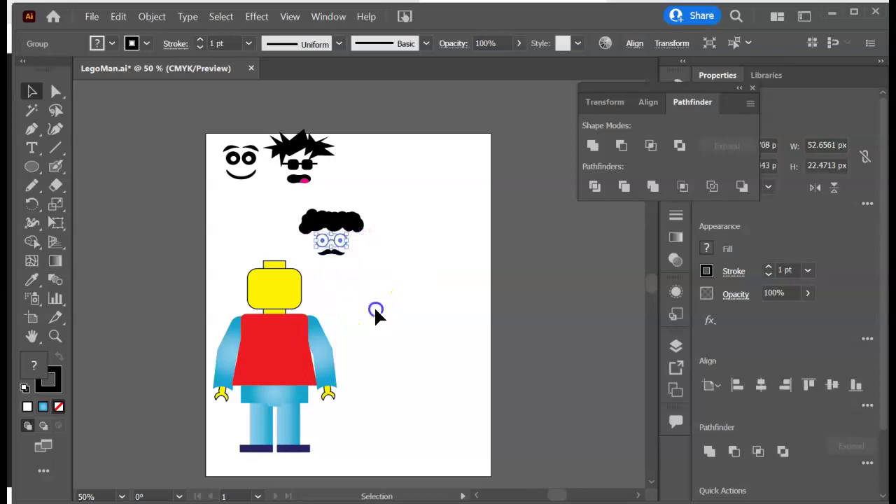
pyautogui.click(374, 306)
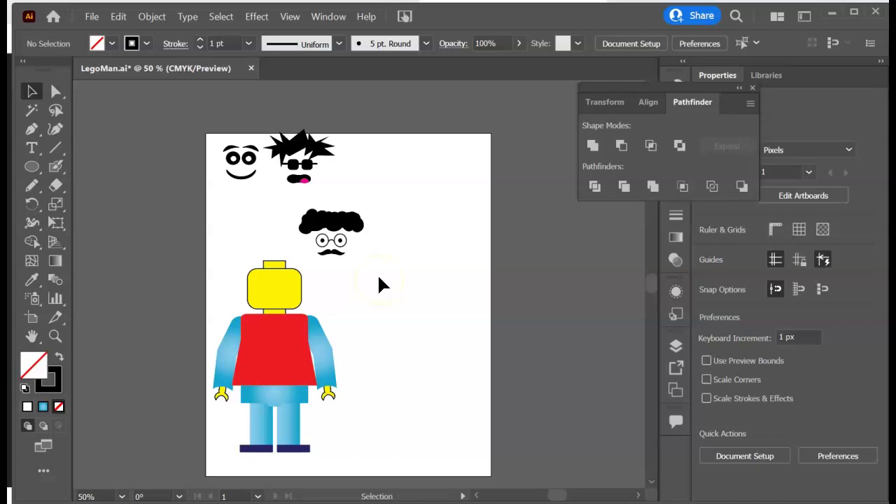
# - Group the hair, glasses and moustache and move the set to the top row
pyautogui.moveTo(298, 207); pyautogui.dragTo(341, 234)
pyautogui.press('super')
pyautogui.click(472, 28)
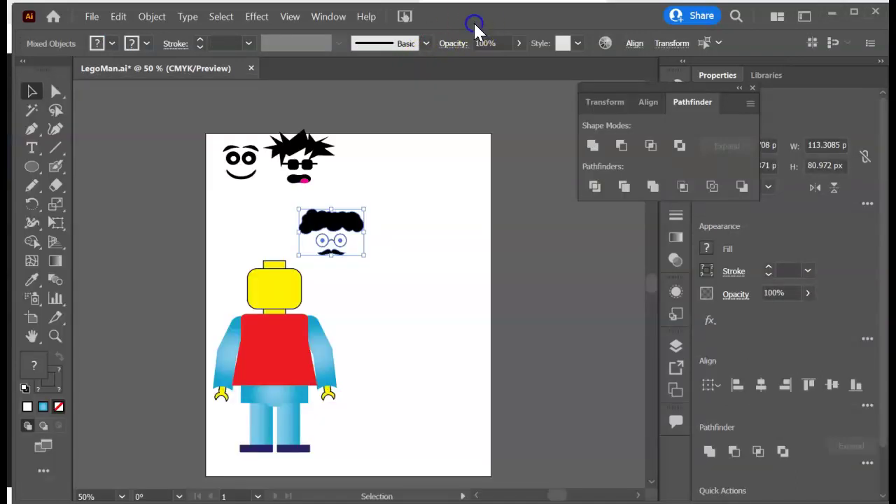
pyautogui.rightClick(331, 238)
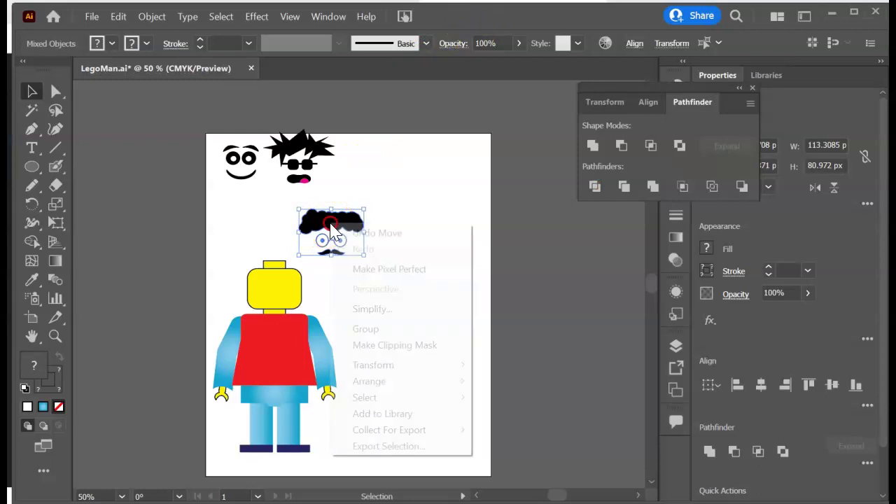
pyautogui.click(371, 327)
pyautogui.moveTo(365, 218); pyautogui.dragTo(384, 152)
pyautogui.click(380, 306)
pyautogui.click(376, 251)
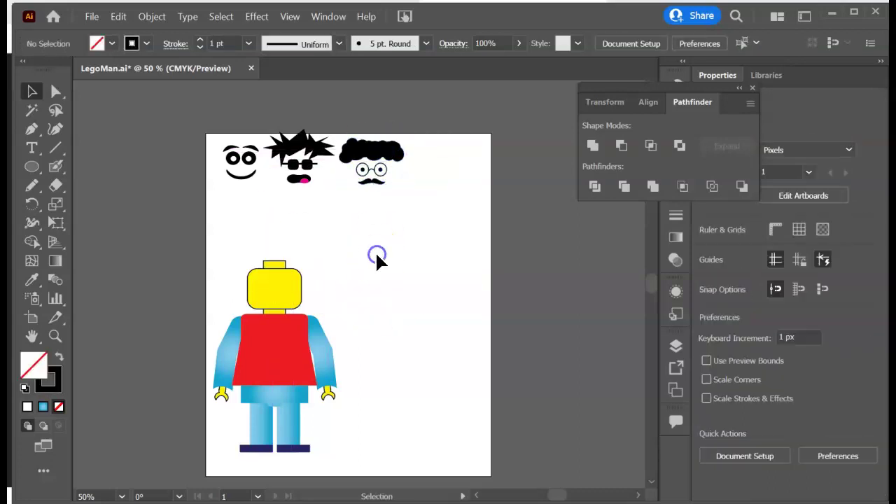
pyautogui.click(90, 16)
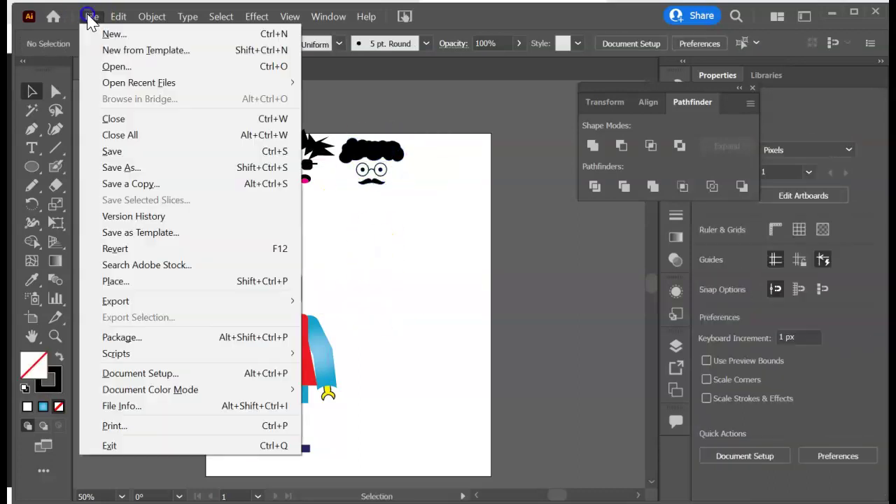
# - Save the document as LegoMan.ai
pyautogui.click(112, 151)
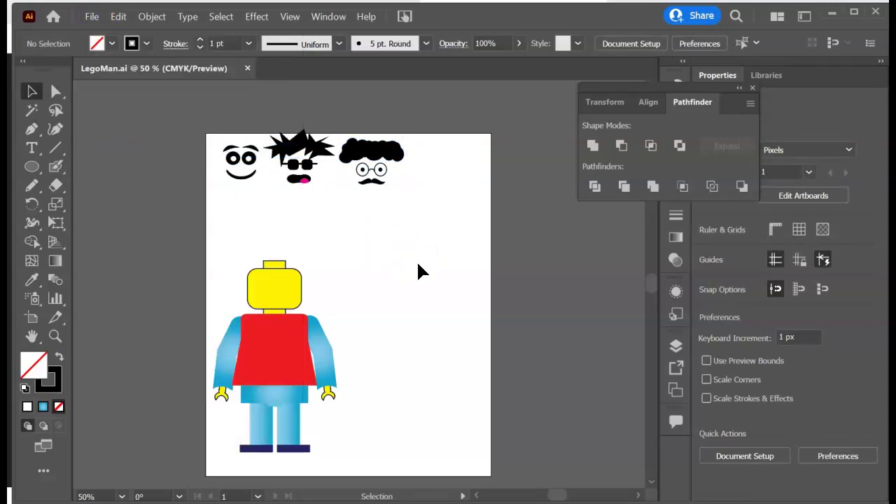